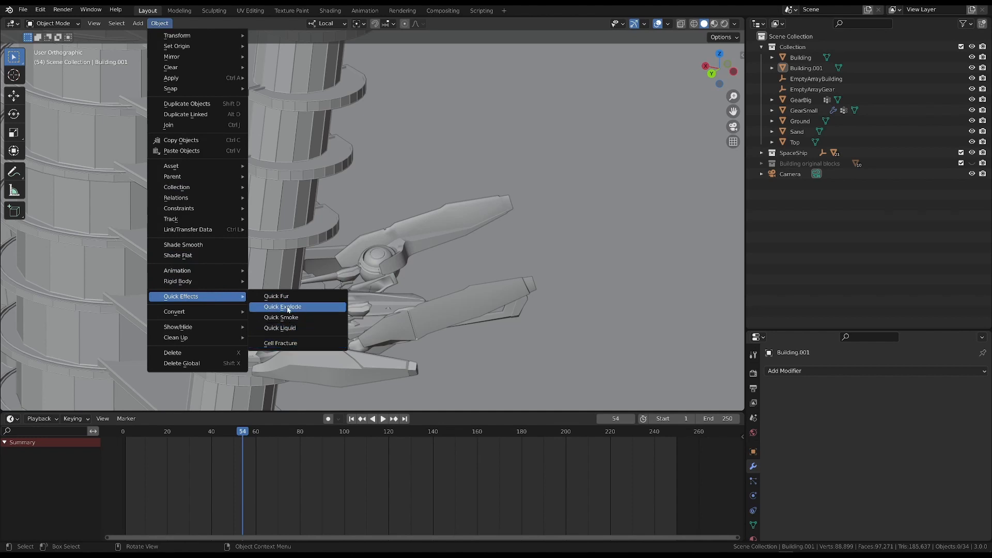
Step: Apply the Quick Explode effect to PartcilesBlock0 and play the animation
{"action": "left_click", "coordinate": [288, 308]}
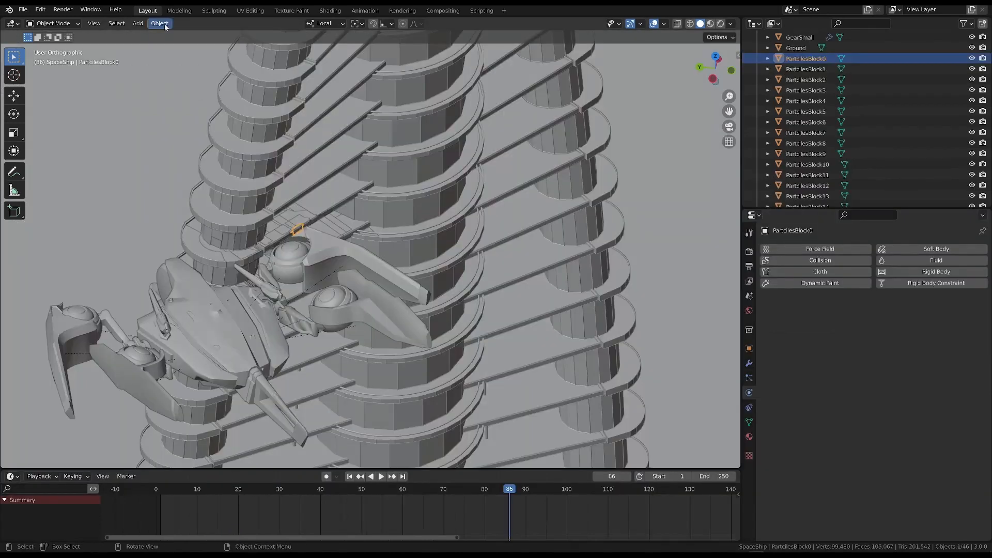
{"action": "left_click", "coordinate": [159, 23]}
{"action": "mouse_move", "coordinate": [197, 297]}
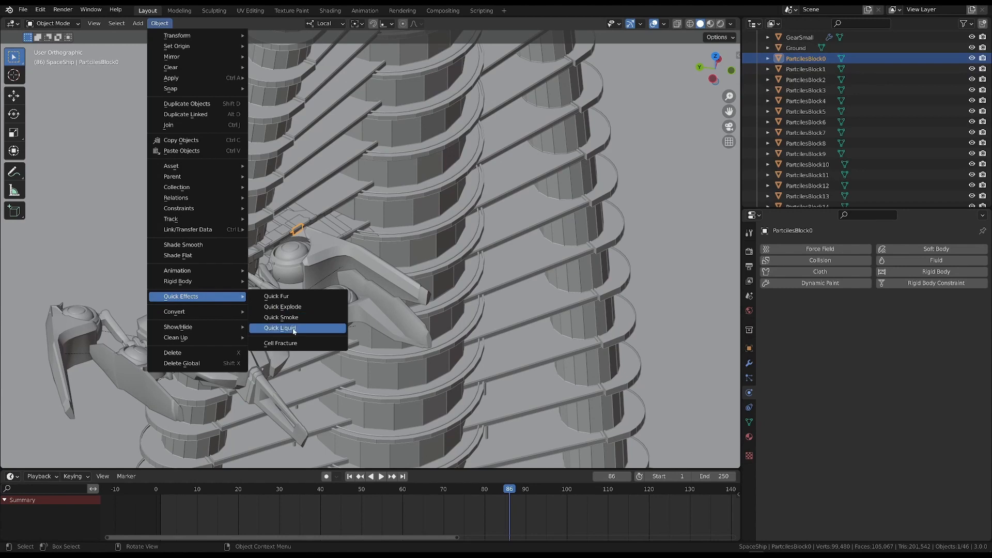
{"action": "left_click", "coordinate": [282, 307]}
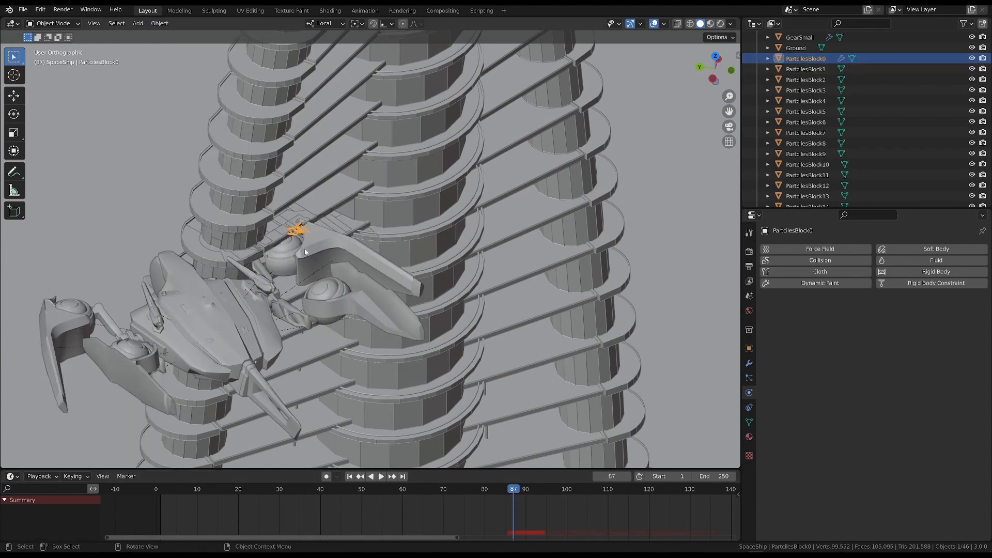
{"action": "key", "text": "space"}
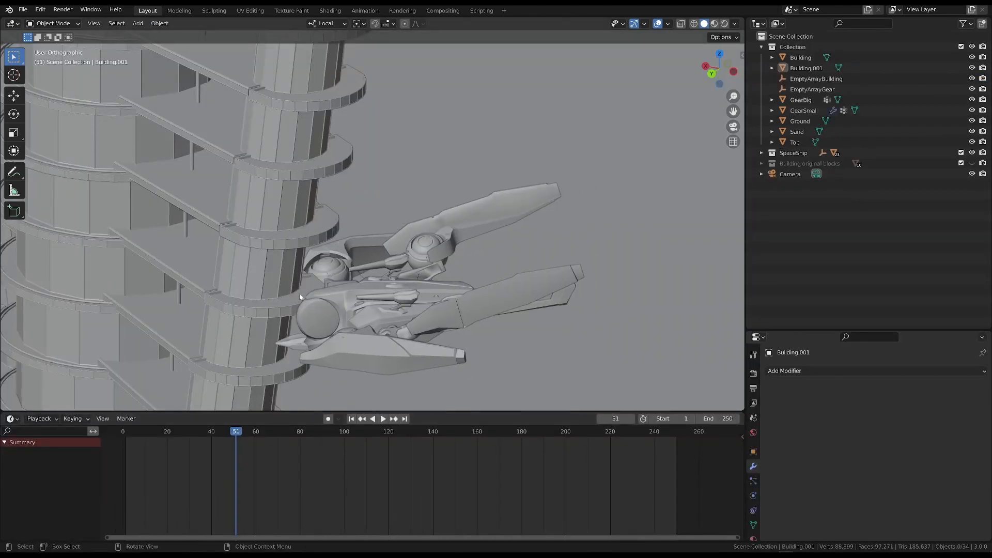
Step: Examine where the spaceship hits the outer tower, comparing frames 51 and 52
{"action": "middle_click_drag", "start_coordinate": [300, 297], "coordinate": [244, 286]}
{"action": "key", "text": "Right"}
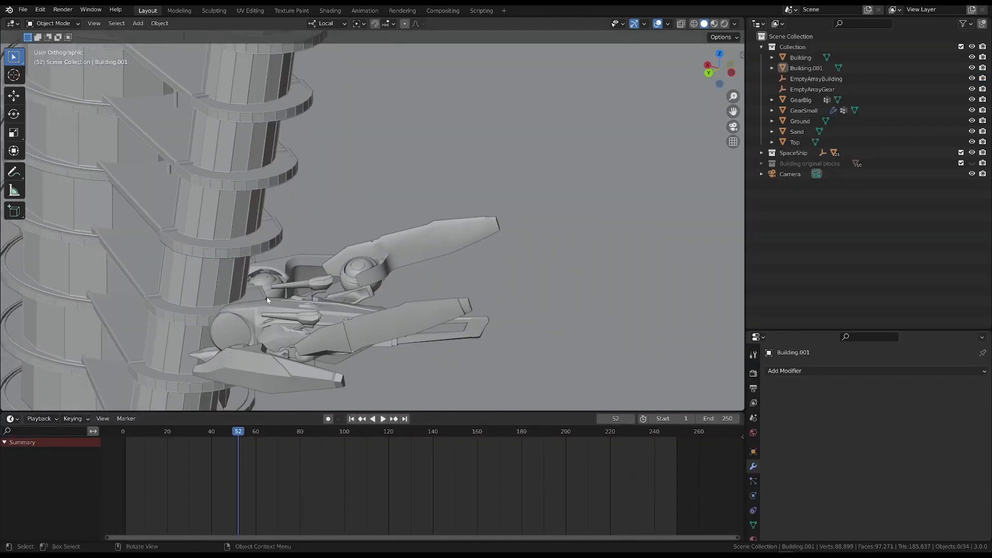
{"action": "scroll", "coordinate": [246, 287], "scroll_direction": "up", "scroll_amount": 1}
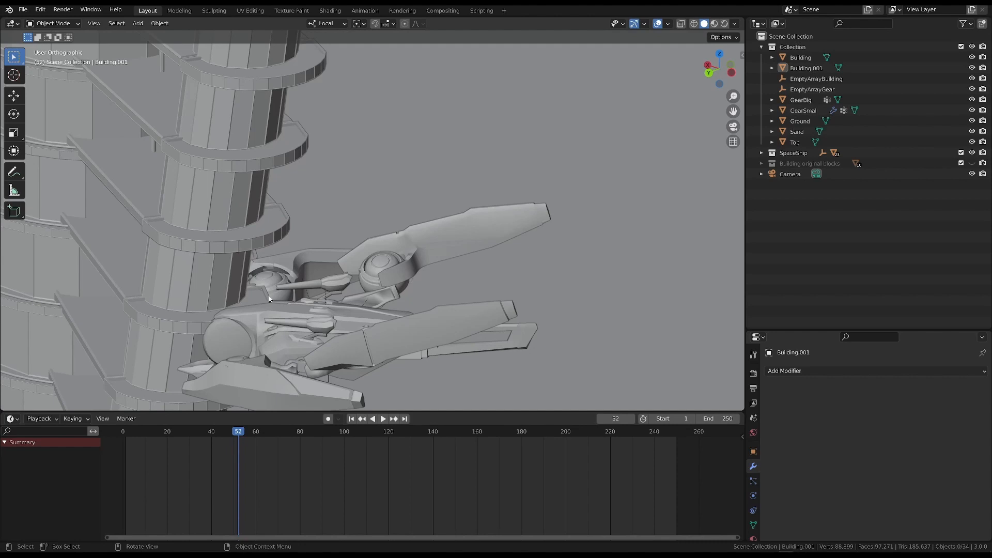
{"action": "key", "text": "Left"}
{"action": "middle_click_drag", "start_coordinate": [296, 314], "coordinate": [284, 228]}
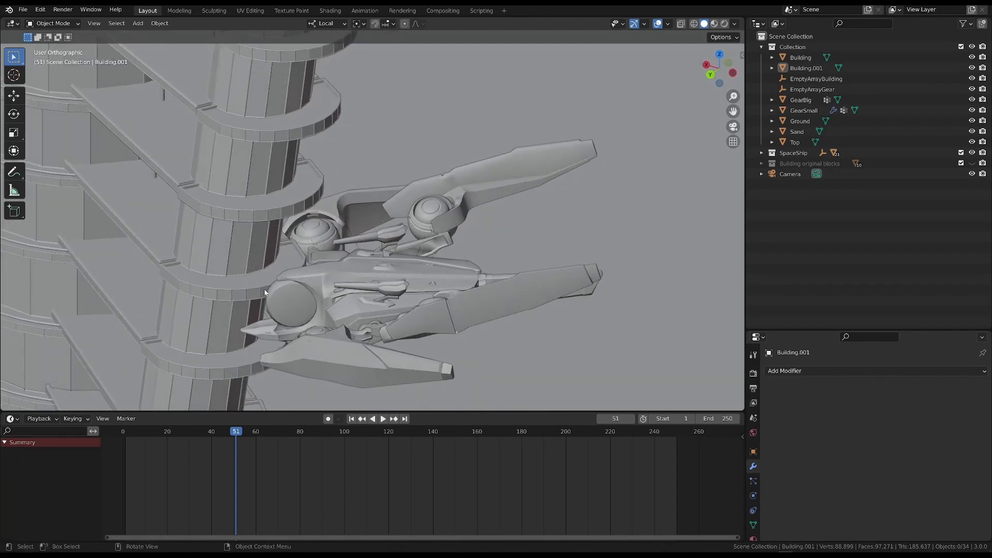
{"action": "scroll", "coordinate": [300, 273], "scroll_direction": "up", "scroll_amount": 2}
{"action": "middle_click_drag", "start_coordinate": [300, 273], "coordinate": [231, 357]}
{"action": "scroll", "coordinate": [231, 367], "scroll_direction": "down", "scroll_amount": 1}
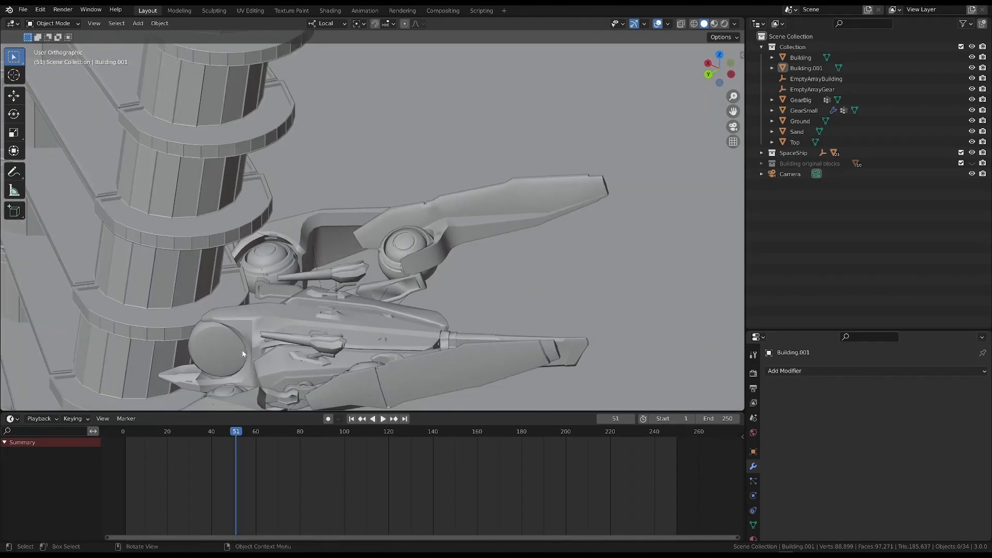
{"action": "key", "text": "Right"}
{"action": "middle_click_drag", "start_coordinate": [253, 307], "coordinate": [232, 309]}
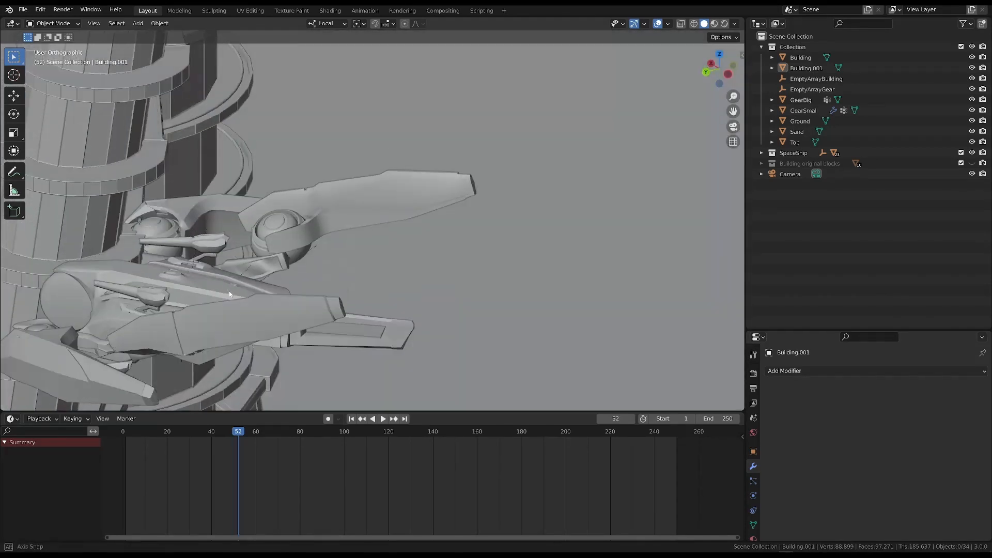
{"action": "middle_click_drag", "start_coordinate": [145, 258], "coordinate": [350, 239]}
Step: Open Building.001 in Edit Mode and hide the SpaceShip collection
{"action": "left_click", "coordinate": [224, 308]}
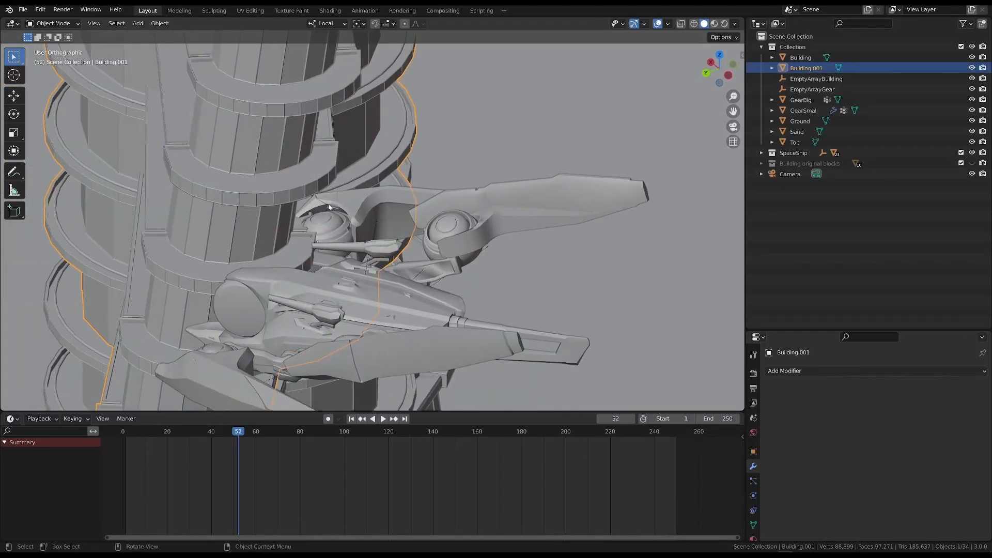
{"action": "key", "text": "Tab"}
{"action": "scroll", "coordinate": [303, 240], "scroll_direction": "up", "scroll_amount": 2}
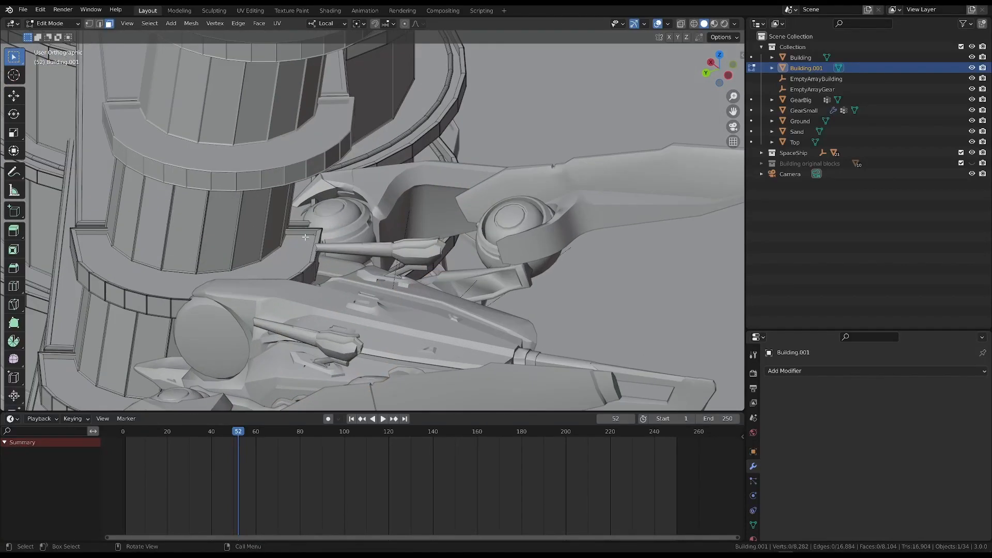
{"action": "left_click", "coordinate": [972, 152]}
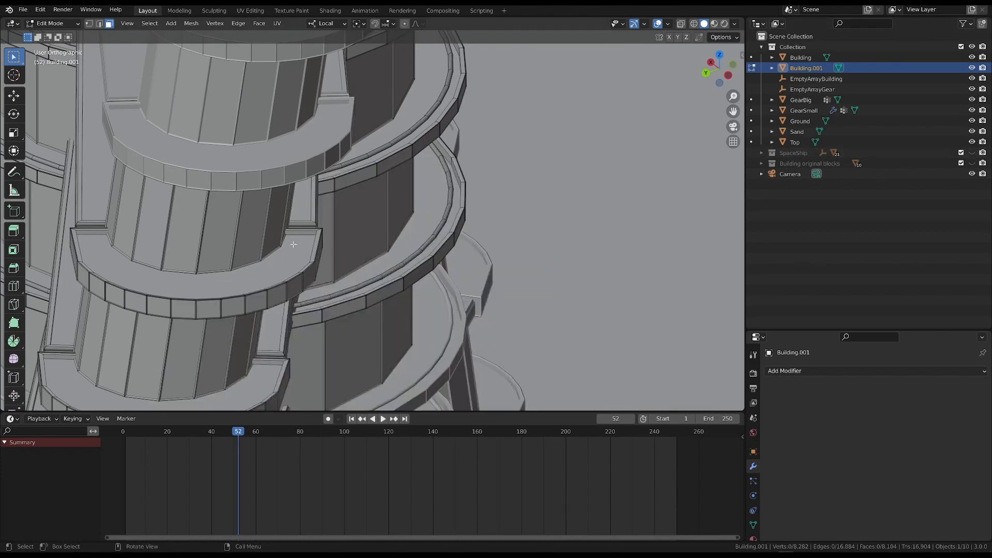
Step: Try to select the outer tower's wall and ledge faces at the impact area with Circle Select
{"action": "middle_click_drag", "start_coordinate": [294, 247], "coordinate": [205, 177]}
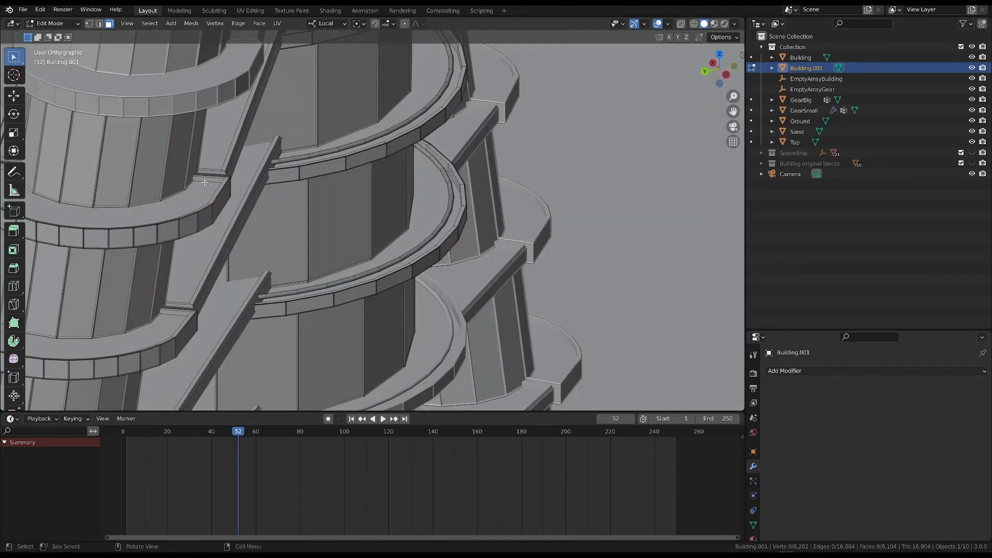
{"action": "middle_click_drag", "start_coordinate": [173, 156], "coordinate": [203, 170], "text": "shift"}
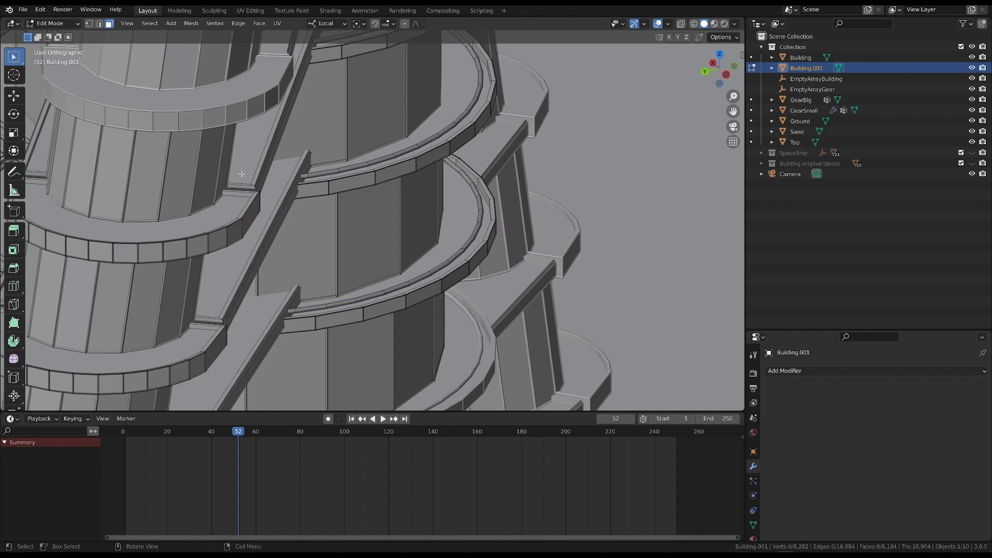
{"action": "key", "text": "c"}
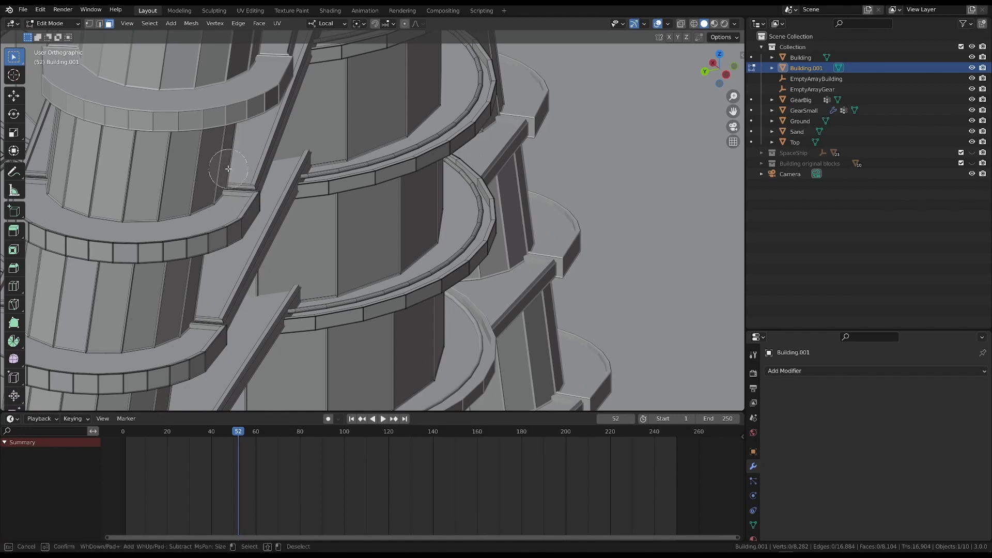
{"action": "mouse_move", "coordinate": [254, 170]}
{"action": "left_mouse_down"}
{"action": "mouse_move", "coordinate": [201, 186]}
{"action": "mouse_move", "coordinate": [144, 224]}
{"action": "mouse_move", "coordinate": [142, 265]}
{"action": "left_mouse_up"}
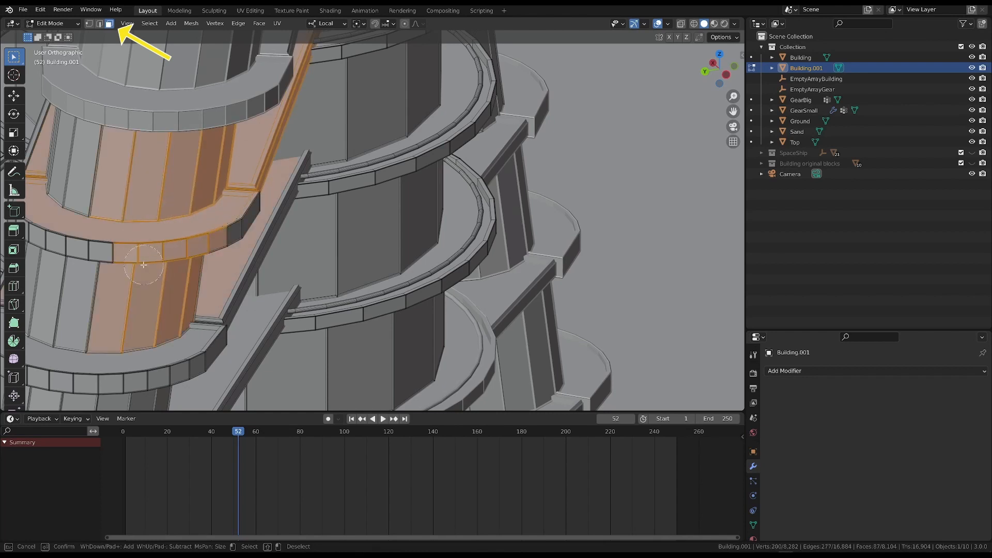
{"action": "mouse_move", "coordinate": [175, 202]}
{"action": "middle_mouse_down"}
{"action": "mouse_move", "coordinate": [141, 184]}
{"action": "mouse_move", "coordinate": [192, 247]}
{"action": "mouse_move", "coordinate": [117, 194]}
{"action": "middle_mouse_up"}
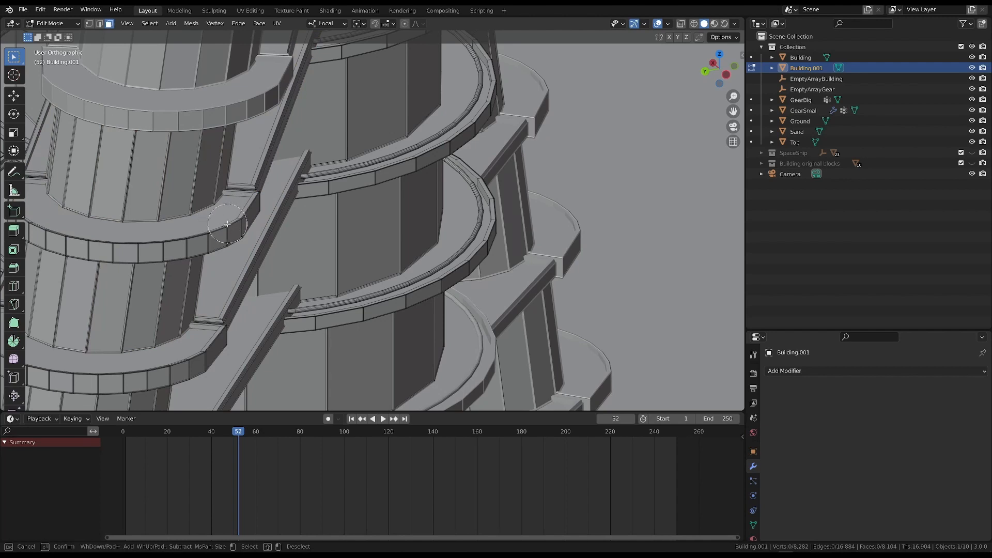
{"action": "key", "text": "Escape"}
Step: Subdivide the floor face between the central and outer towers at the impact level with 7 cuts
{"action": "middle_click_drag", "start_coordinate": [190, 188], "coordinate": [301, 160]}
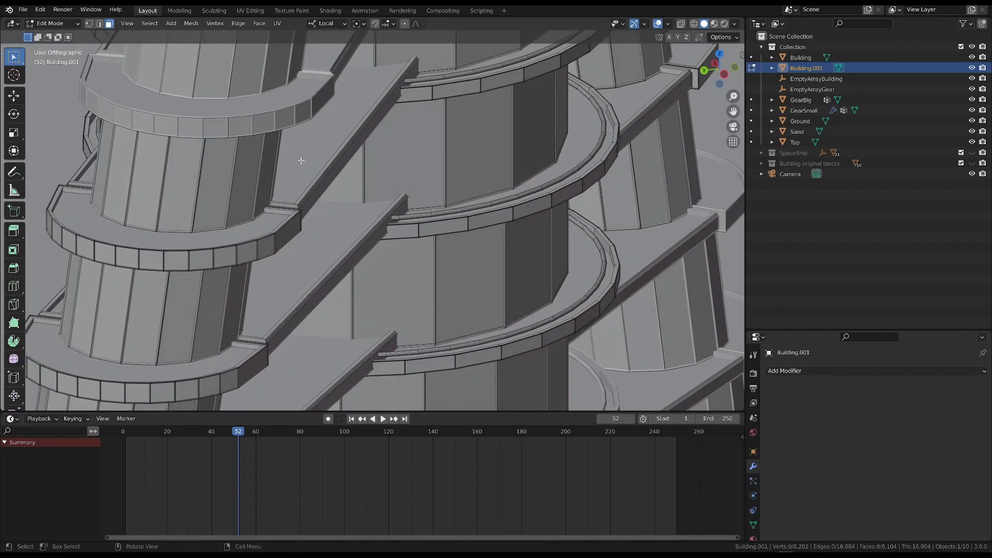
{"action": "scroll", "coordinate": [346, 132], "scroll_direction": "down", "scroll_amount": 4}
{"action": "middle_click_drag", "start_coordinate": [346, 132], "coordinate": [437, 150]}
{"action": "scroll", "coordinate": [437, 150], "scroll_direction": "up", "scroll_amount": 1}
{"action": "middle_click_drag", "start_coordinate": [436, 150], "coordinate": [334, 212], "text": "shift"}
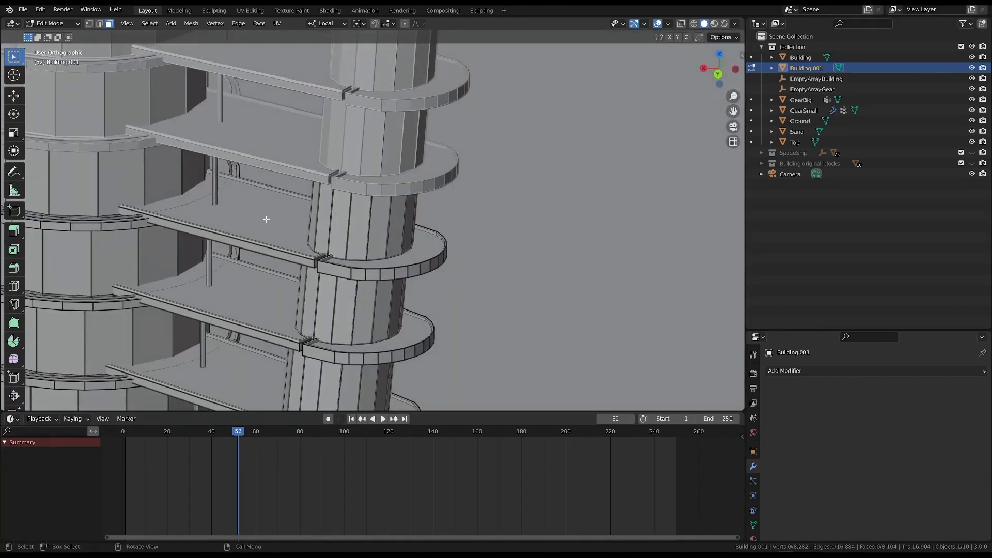
{"action": "scroll", "coordinate": [273, 220], "scroll_direction": "up", "scroll_amount": 2}
{"action": "scroll", "coordinate": [266, 210], "scroll_direction": "down", "scroll_amount": 2}
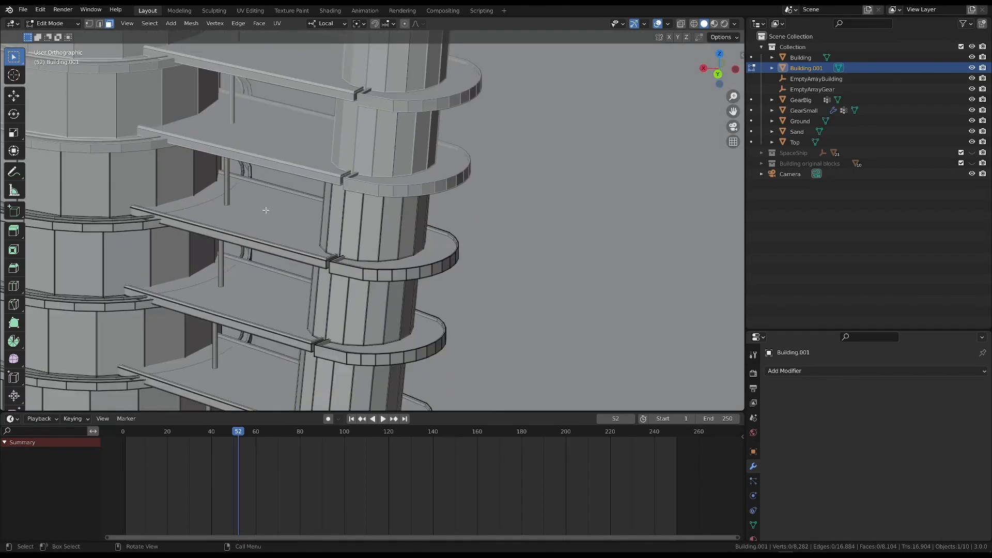
{"action": "left_click", "coordinate": [257, 213]}
{"action": "middle_click_drag", "start_coordinate": [257, 213], "coordinate": [236, 208]}
{"action": "right_click", "coordinate": [236, 208]}
{"action": "left_click", "coordinate": [253, 206]}
{"action": "left_click", "coordinate": [173, 332]}
{"action": "left_click", "coordinate": [173, 333]}
{"action": "left_click", "coordinate": [173, 333]}
{"action": "left_click", "coordinate": [173, 332]}
{"action": "left_click", "coordinate": [173, 333]}
{"action": "left_click", "coordinate": [173, 332]}
{"action": "middle_click_drag", "start_coordinate": [321, 186], "coordinate": [307, 215]}
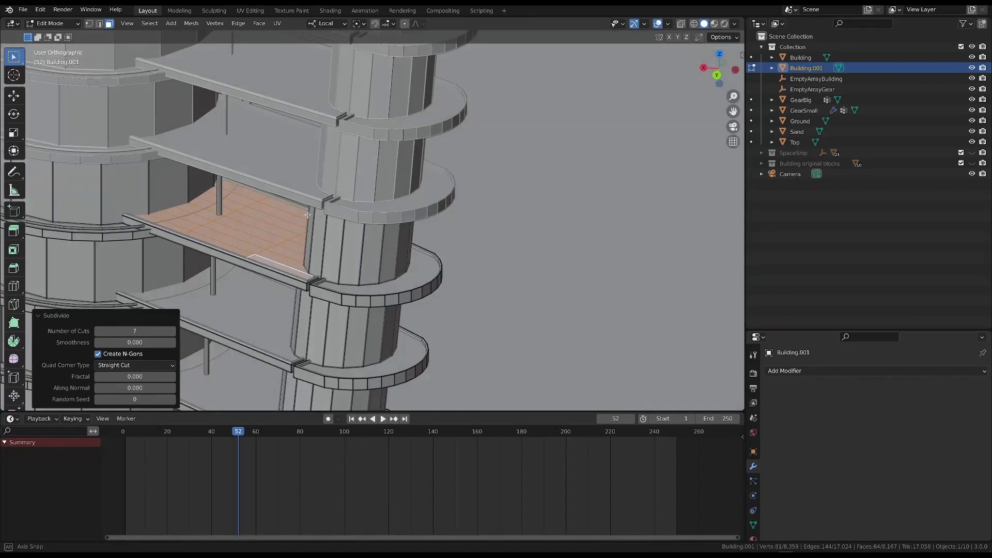
Step: Subdivide the curved ledge face around the outer tower on the same floor with 1 cut
{"action": "left_click", "coordinate": [408, 279]}
{"action": "mouse_move", "coordinate": [409, 279]}
{"action": "middle_mouse_down"}
{"action": "mouse_move", "coordinate": [377, 305]}
{"action": "mouse_move", "coordinate": [422, 282]}
{"action": "middle_mouse_up"}
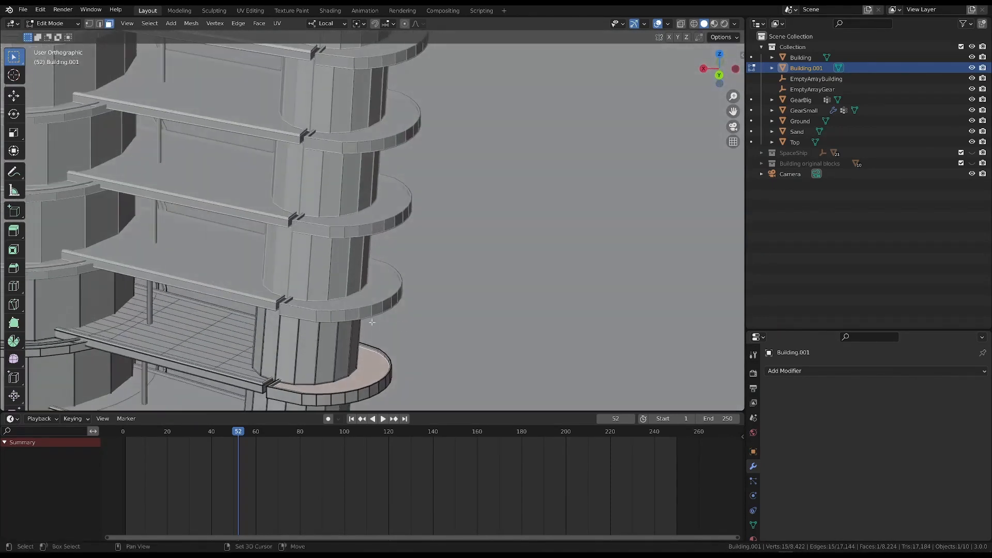
{"action": "middle_click_drag", "start_coordinate": [373, 365], "coordinate": [405, 320], "text": "shift"}
{"action": "right_click", "coordinate": [403, 321]}
{"action": "left_click", "coordinate": [397, 321]}
{"action": "left_click", "coordinate": [173, 332]}
{"action": "left_click", "coordinate": [173, 332]}
{"action": "left_click", "coordinate": [173, 333]}
{"action": "left_click", "coordinate": [98, 332]}
{"action": "left_click", "coordinate": [98, 332]}
{"action": "left_click", "coordinate": [98, 332]}
{"action": "middle_click_drag", "start_coordinate": [311, 310], "coordinate": [324, 342]}
{"action": "middle_click_drag", "start_coordinate": [390, 332], "coordinate": [401, 317], "text": "shift"}
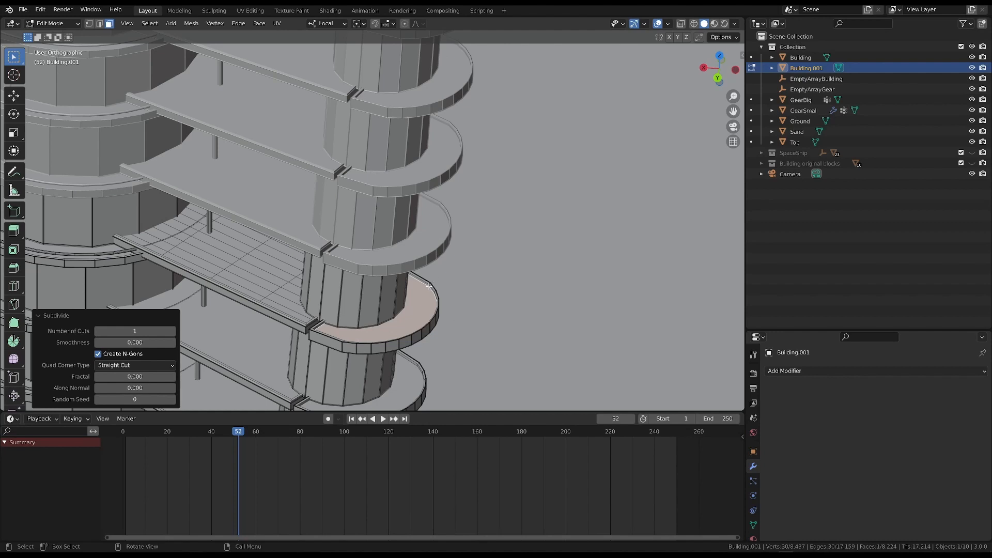
Step: Try Poke Faces on the curved ledge face, and undo it
{"action": "left_click", "coordinate": [259, 23]}
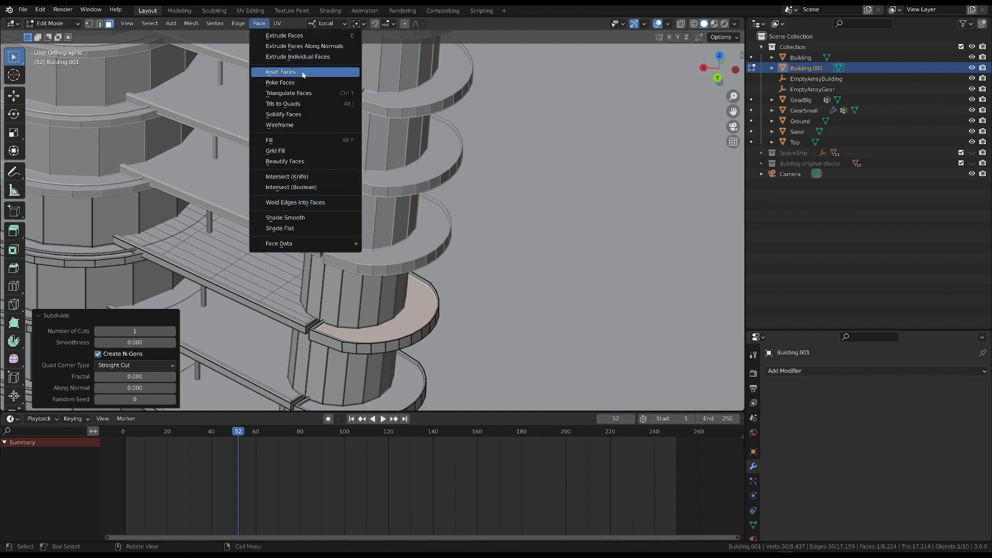
{"action": "left_click", "coordinate": [288, 84]}
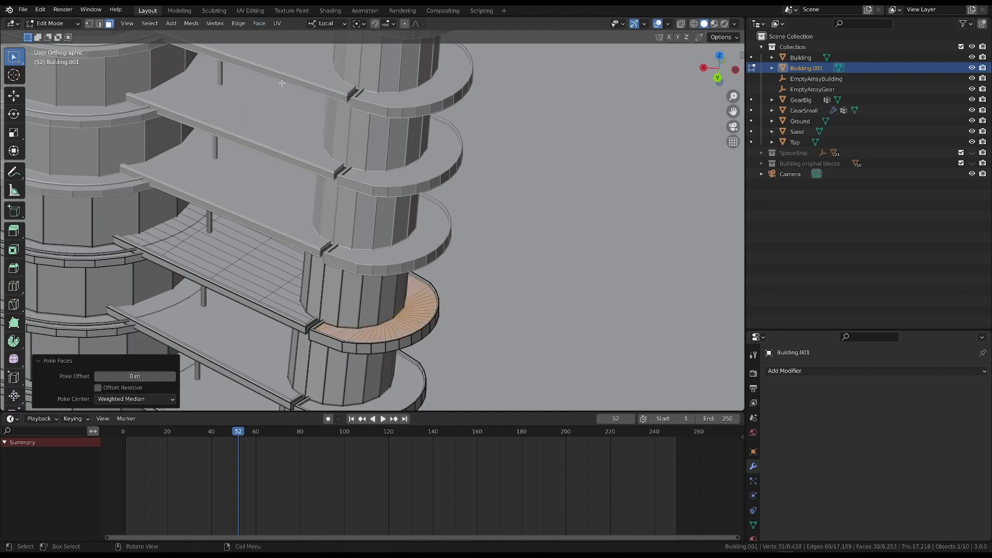
{"action": "scroll", "coordinate": [402, 318], "scroll_direction": "up", "scroll_amount": 2}
{"action": "key", "text": "ctrl+z"}
Step: Triangulate the curved ledge face and subdivide the resulting triangles with 1 cut
{"action": "left_click", "coordinate": [259, 23]}
{"action": "left_click", "coordinate": [284, 94]}
{"action": "right_click", "coordinate": [357, 337]}
{"action": "left_click", "coordinate": [379, 335]}
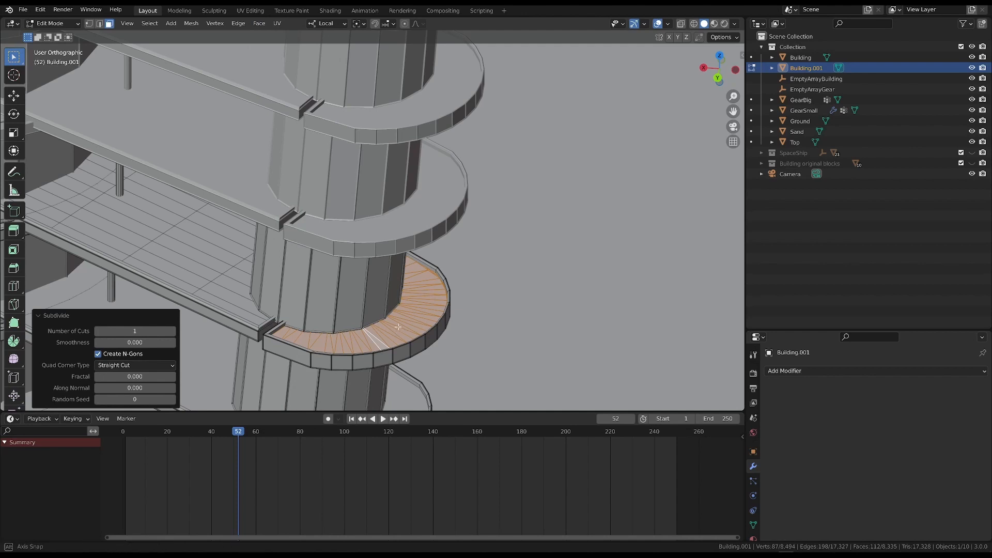
Step: Apply Poke Faces three times to one wall panel of the outer tower above the subdivided ledge
{"action": "middle_click_drag", "start_coordinate": [398, 326], "coordinate": [362, 304]}
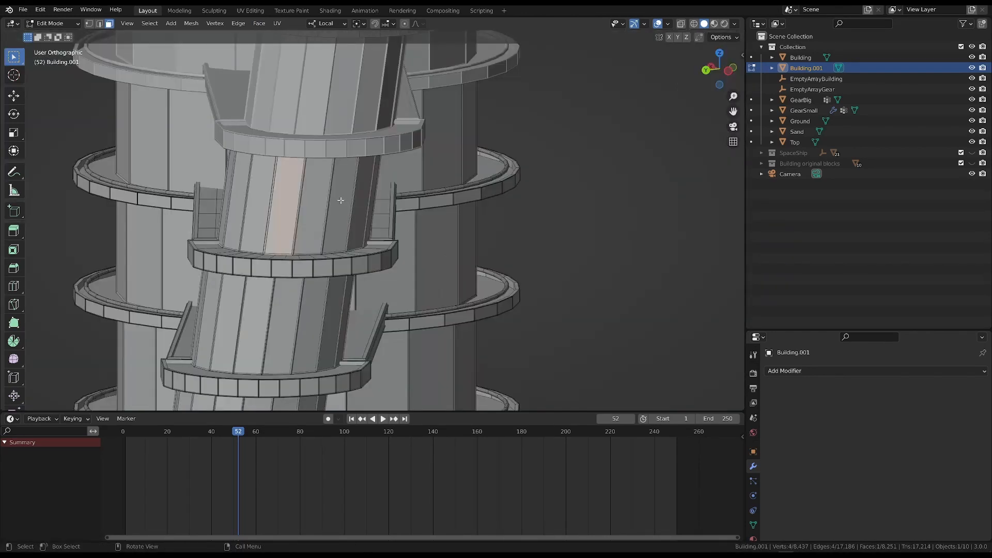
{"action": "left_click", "coordinate": [340, 200]}
{"action": "middle_click_drag", "start_coordinate": [341, 201], "coordinate": [315, 155]}
{"action": "left_click", "coordinate": [258, 23]}
{"action": "left_click", "coordinate": [289, 83]}
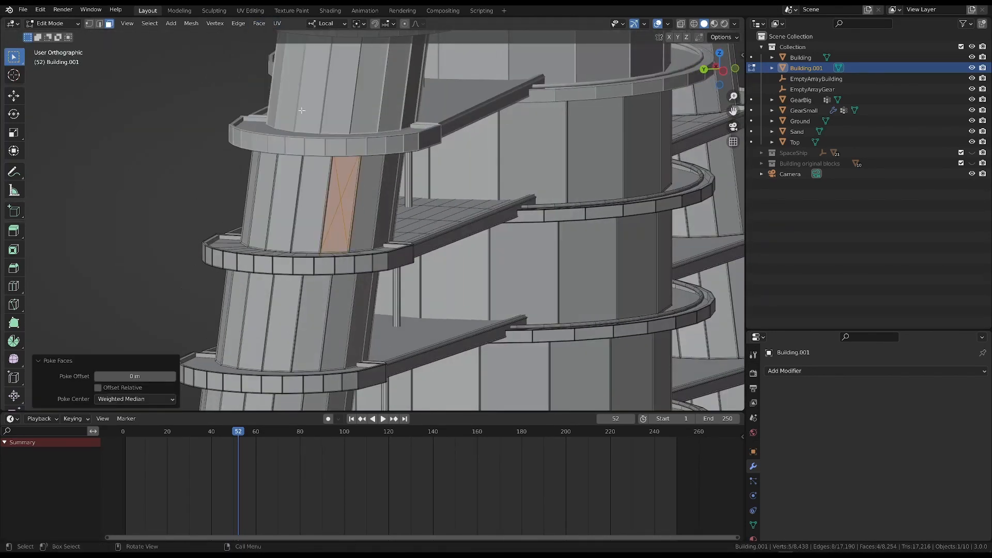
{"action": "left_click", "coordinate": [259, 23]}
{"action": "left_click", "coordinate": [289, 83]}
{"action": "scroll", "coordinate": [306, 185], "scroll_direction": "up", "scroll_amount": 5}
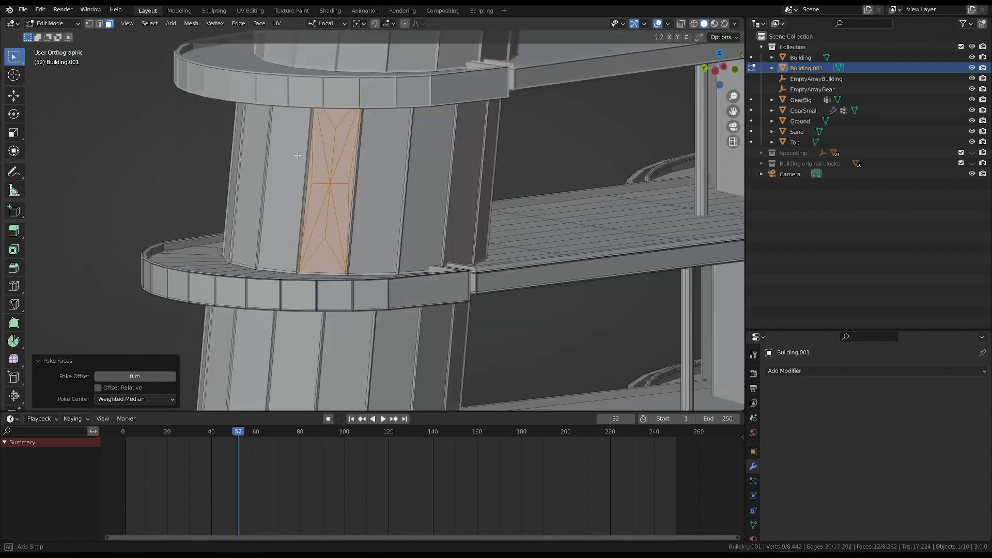
{"action": "left_click", "coordinate": [255, 23]}
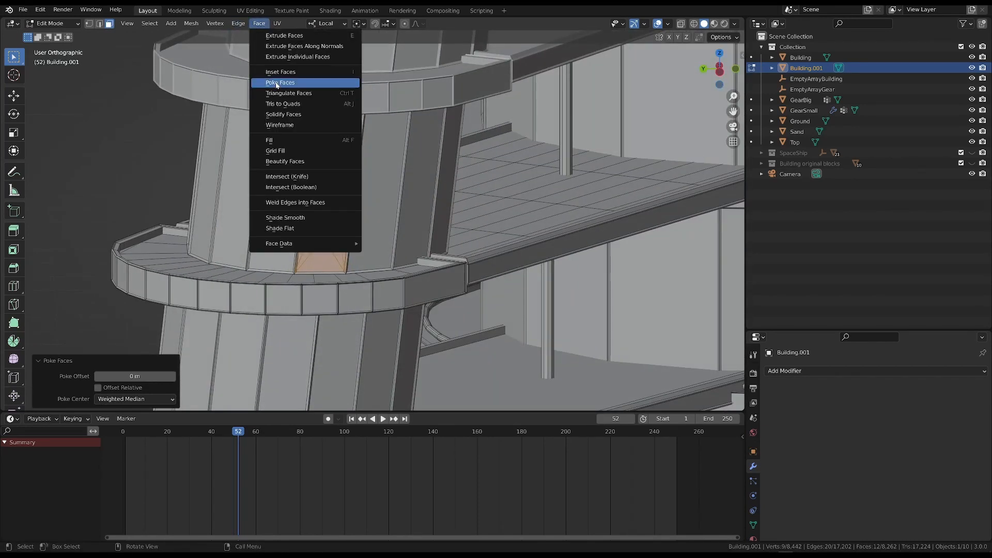
{"action": "left_click", "coordinate": [289, 83]}
{"action": "scroll", "coordinate": [330, 227], "scroll_direction": "up", "scroll_amount": 2}
Step: Poke the outer tower's wall panels on the floors above and below the subdivided ledge, and subdivide the resulting faces
{"action": "left_click", "coordinate": [332, 217]}
{"action": "left_click", "coordinate": [336, 231], "text": "shift"}
{"action": "left_click", "coordinate": [329, 242], "text": "shift"}
{"action": "left_click", "coordinate": [331, 244], "text": "shift"}
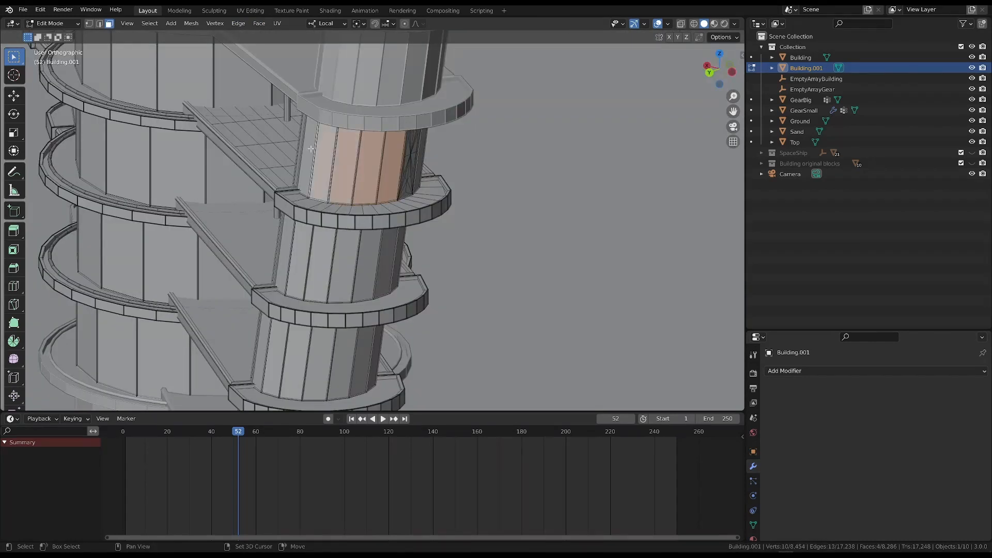
{"action": "middle_click_drag", "start_coordinate": [311, 149], "coordinate": [355, 151]}
{"action": "left_click", "coordinate": [287, 165], "text": "shift"}
{"action": "left_click", "coordinate": [265, 166], "text": "shift"}
{"action": "left_click", "coordinate": [284, 253], "text": "shift"}
{"action": "left_click", "coordinate": [325, 261], "text": "shift"}
{"action": "middle_click_drag", "start_coordinate": [329, 261], "coordinate": [289, 265]}
{"action": "left_click", "coordinate": [365, 264], "text": "shift"}
{"action": "left_click", "coordinate": [353, 262], "text": "shift"}
{"action": "mouse_move", "coordinate": [400, 255]}
{"action": "middle_mouse_down"}
{"action": "mouse_move", "coordinate": [355, 259]}
{"action": "mouse_move", "coordinate": [402, 274]}
{"action": "middle_mouse_up"}
{"action": "left_click", "coordinate": [368, 275], "text": "shift"}
{"action": "left_click", "coordinate": [403, 277], "text": "shift"}
{"action": "left_click", "coordinate": [389, 278], "text": "shift"}
{"action": "left_click", "coordinate": [259, 23]}
{"action": "key", "text": "Escape"}
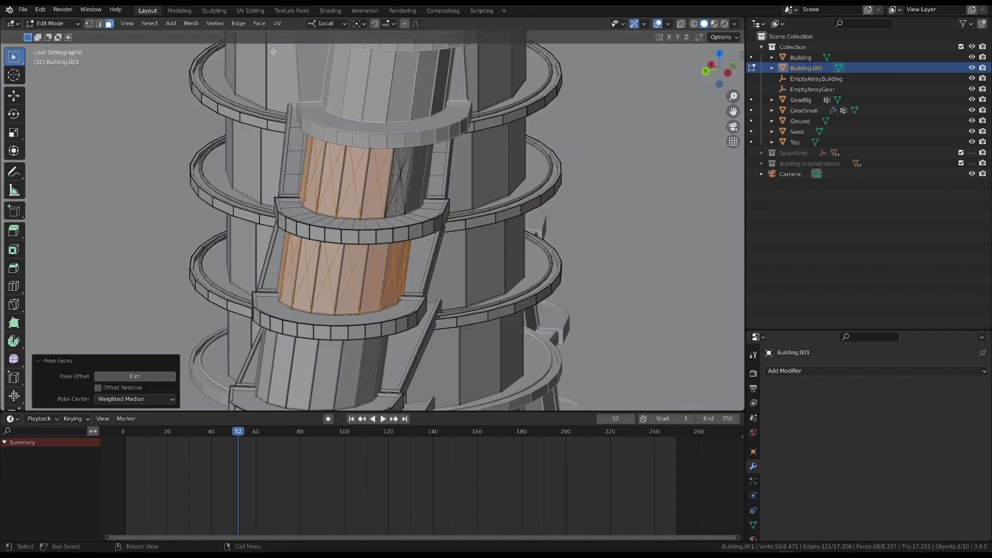
{"action": "right_click", "coordinate": [309, 189]}
{"action": "left_click", "coordinate": [309, 189]}
{"action": "left_click", "coordinate": [259, 24]}
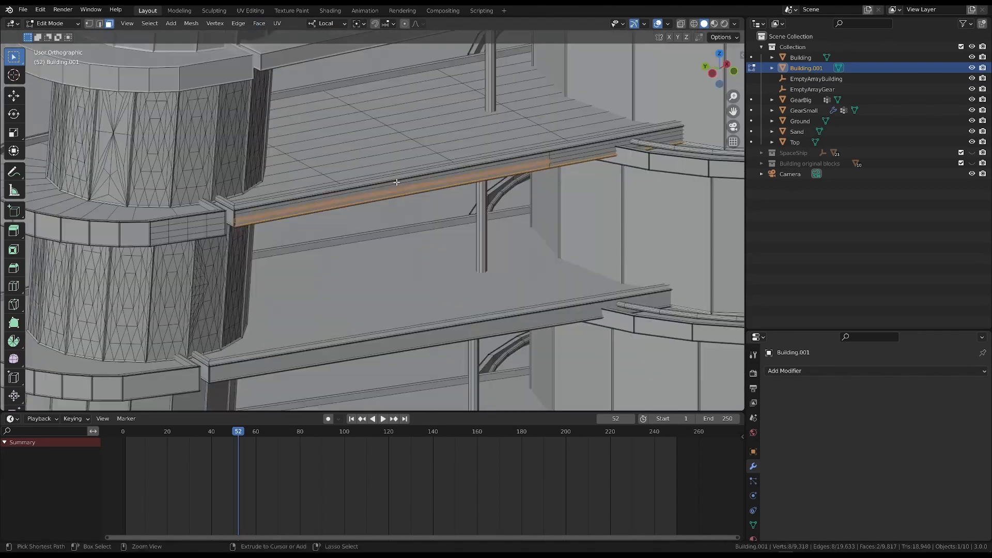
Step: Add one lengthwise loop cut along the straight floor-edge beam beside the subdivided ledge and 14 loop cuts across it
{"action": "key", "text": "ctrl+r"}
{"action": "key", "text": "Escape"}
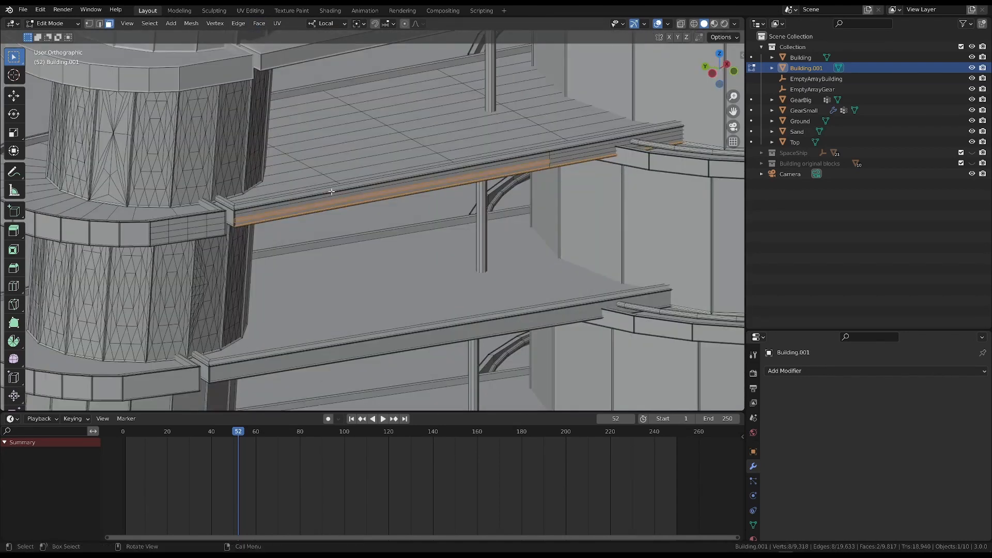
{"action": "key", "text": "ctrl+r"}
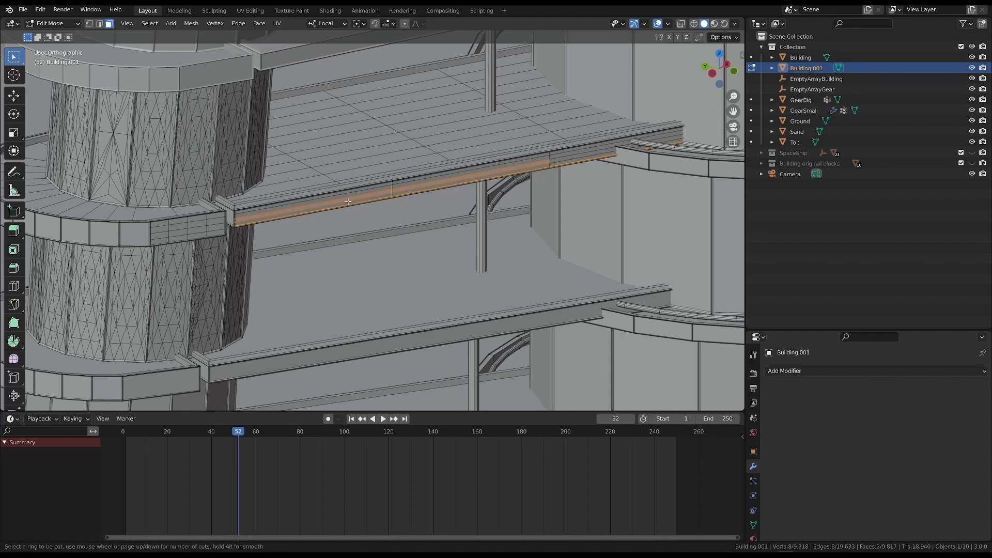
{"action": "left_click", "coordinate": [397, 190]}
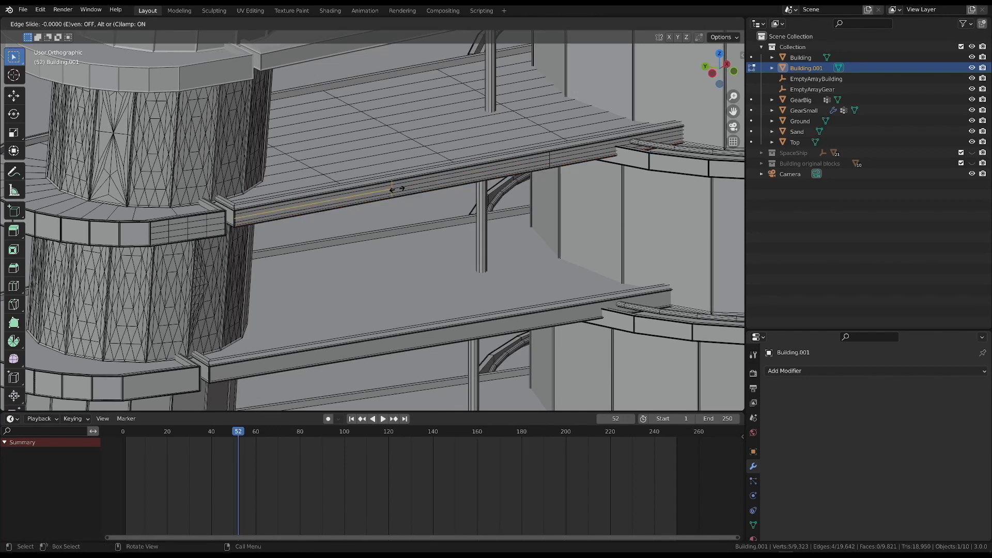
{"action": "right_click", "coordinate": [389, 187]}
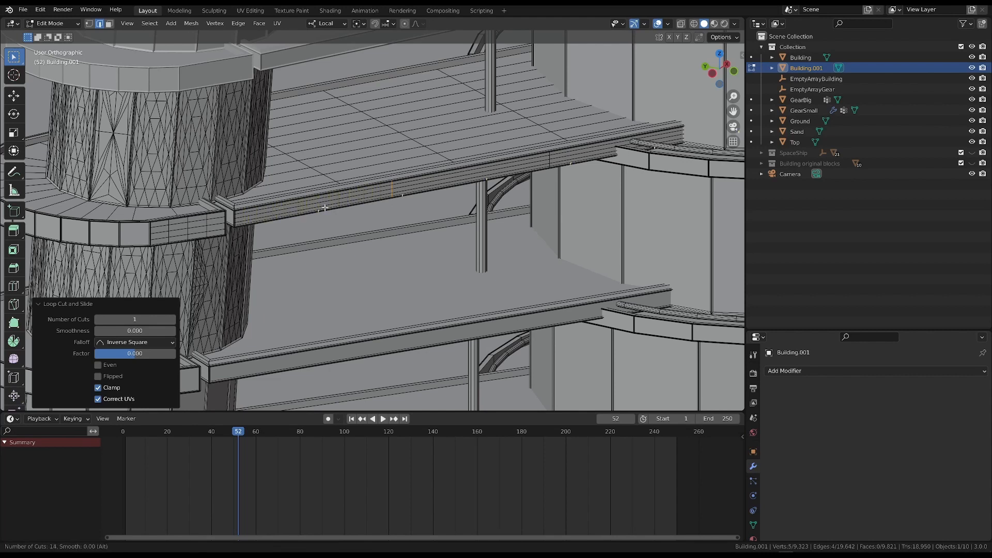
{"action": "left_click", "coordinate": [325, 207]}
{"action": "right_click", "coordinate": [306, 206]}
{"action": "left_click", "coordinate": [302, 226]}
{"action": "scroll", "coordinate": [301, 227], "scroll_direction": "down", "scroll_amount": 1}
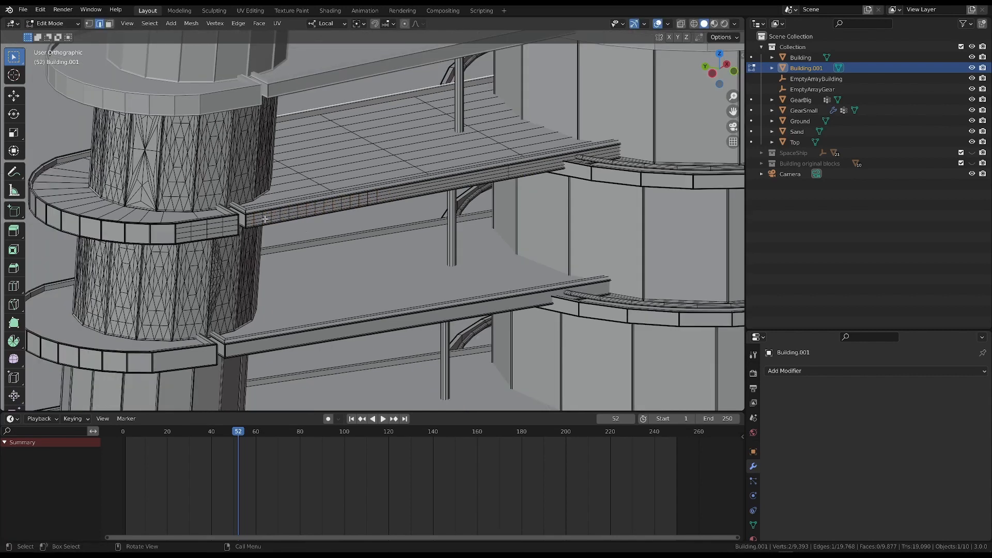
Step: Add 15 evenly spaced loop cuts along the height of the thin column beneath the subdivided beam
{"action": "scroll", "coordinate": [301, 228], "scroll_direction": "down", "scroll_amount": 2}
{"action": "middle_click_drag", "start_coordinate": [356, 271], "coordinate": [362, 235]}
{"action": "scroll", "coordinate": [382, 236], "scroll_direction": "up", "scroll_amount": 4}
{"action": "key", "text": "ctrl+r"}
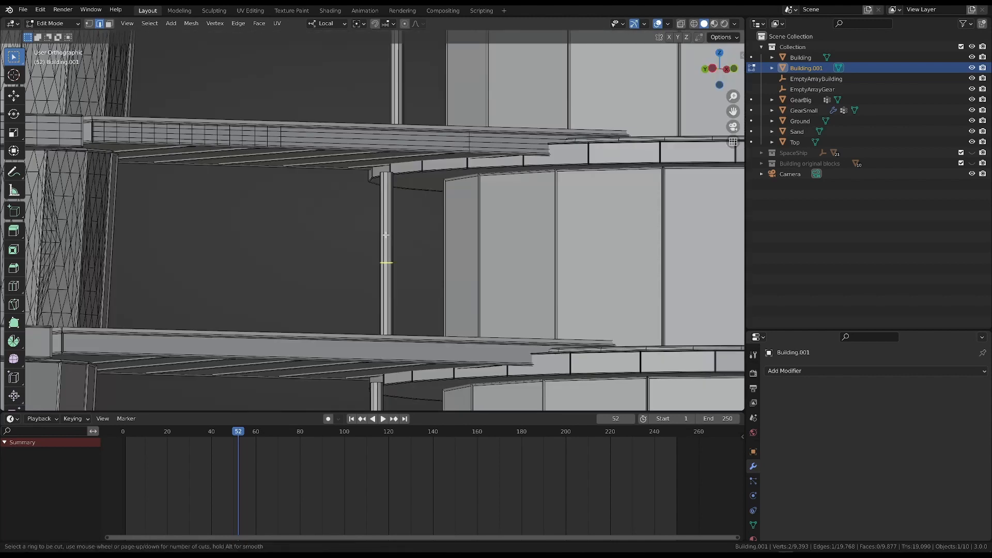
{"action": "scroll", "coordinate": [385, 235], "scroll_direction": "up", "scroll_amount": 12}
{"action": "scroll", "coordinate": [387, 236], "scroll_direction": "up", "scroll_amount": 2}
{"action": "left_click", "coordinate": [386, 235]}
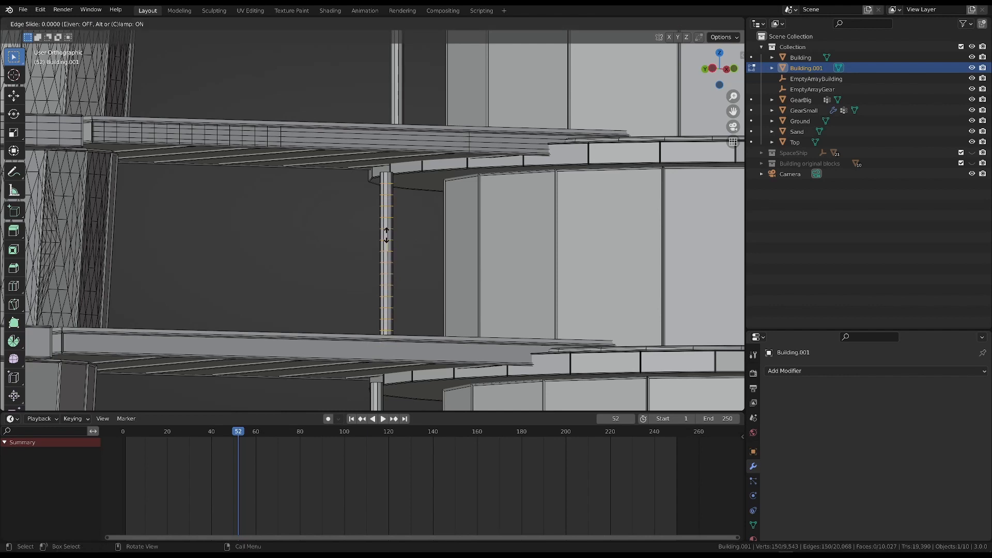
{"action": "right_click", "coordinate": [385, 232]}
Step: Circle-select the faces of the curved ledge's corner, the adjoining tower wall above it and the beam's near end
{"action": "scroll", "coordinate": [385, 234], "scroll_direction": "down", "scroll_amount": 2}
{"action": "mouse_move", "coordinate": [385, 234]}
{"action": "middle_mouse_down"}
{"action": "mouse_move", "coordinate": [393, 255]}
{"action": "mouse_move", "coordinate": [427, 257]}
{"action": "middle_mouse_up"}
{"action": "key", "text": "3"}
{"action": "key", "text": "c"}
{"action": "mouse_move", "coordinate": [363, 292]}
{"action": "left_mouse_down"}
{"action": "mouse_move", "coordinate": [382, 284]}
{"action": "mouse_move", "coordinate": [385, 298]}
{"action": "left_mouse_up"}
{"action": "left_click_drag", "start_coordinate": [426, 241], "coordinate": [449, 247], "text": "shift"}
{"action": "left_click", "coordinate": [371, 221], "text": "shift"}
{"action": "right_click", "coordinate": [221, 246]}
{"action": "mouse_move", "coordinate": [221, 246]}
{"action": "middle_mouse_down"}
{"action": "mouse_move", "coordinate": [279, 238]}
{"action": "mouse_move", "coordinate": [203, 186]}
{"action": "mouse_move", "coordinate": [221, 241]}
{"action": "middle_mouse_up"}
{"action": "scroll", "coordinate": [223, 241], "scroll_direction": "up", "scroll_amount": 1}
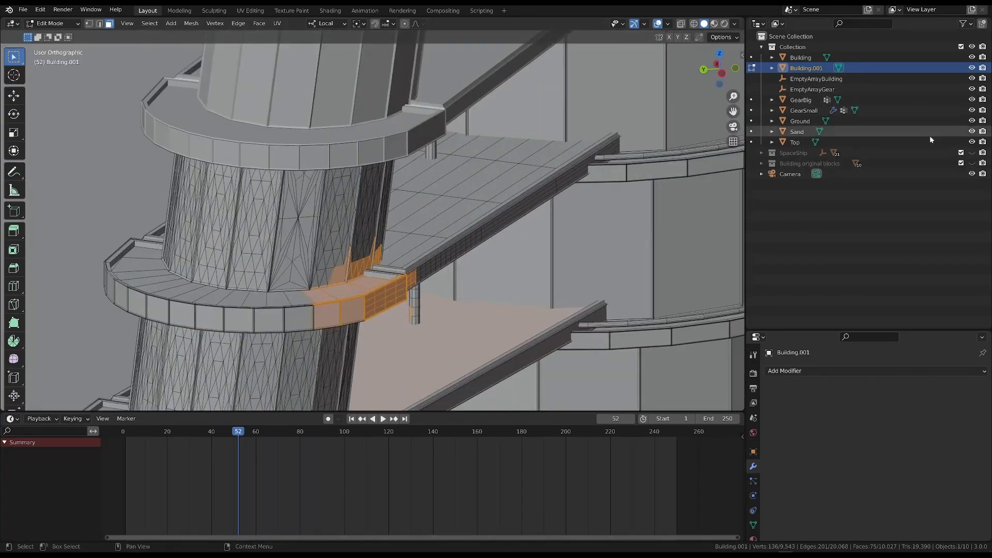
Step: Show the SpaceShip collection to compare its position with the selected ledge faces, and hide it again
{"action": "left_click", "coordinate": [972, 153]}
{"action": "middle_click_drag", "start_coordinate": [362, 310], "coordinate": [372, 324]}
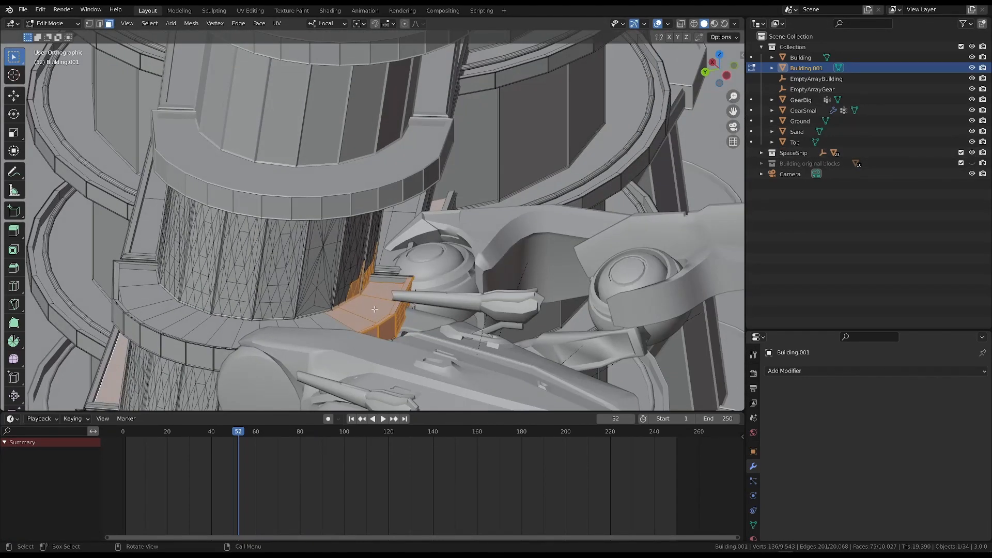
{"action": "left_click", "coordinate": [972, 153]}
{"action": "mouse_move", "coordinate": [369, 222]}
{"action": "middle_mouse_down"}
{"action": "mouse_move", "coordinate": [383, 165]}
{"action": "mouse_move", "coordinate": [390, 227]}
{"action": "mouse_move", "coordinate": [365, 217]}
{"action": "mouse_move", "coordinate": [390, 212]}
{"action": "mouse_move", "coordinate": [317, 178]}
{"action": "middle_mouse_up"}
Step: Hide the selected faces, select more wall faces and the leftover ledge rim faces, and reveal the hidden faces as selected
{"action": "key", "text": "h"}
{"action": "key", "text": "c"}
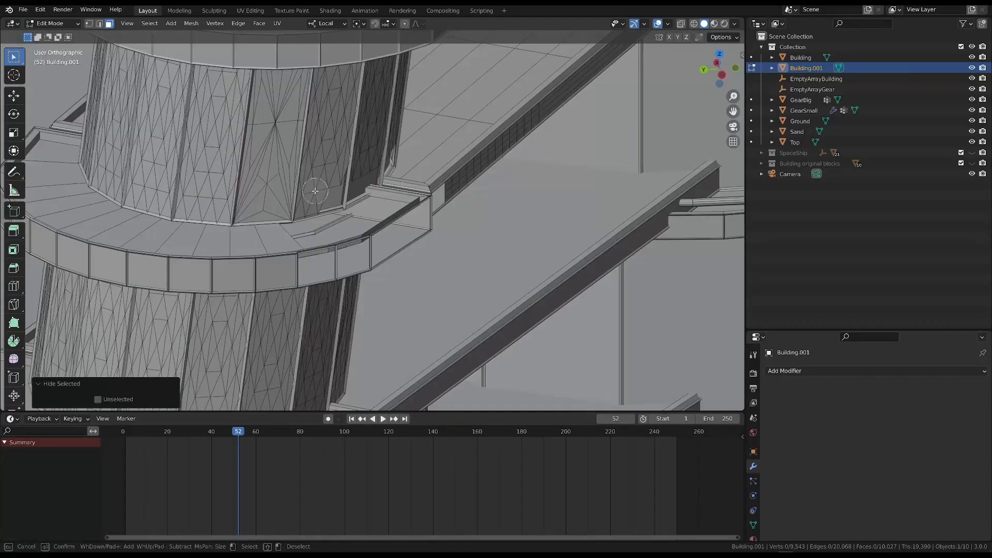
{"action": "left_click_drag", "start_coordinate": [310, 202], "coordinate": [316, 180]}
{"action": "right_click", "coordinate": [316, 180]}
{"action": "middle_click_drag", "start_coordinate": [358, 252], "coordinate": [373, 230]}
{"action": "scroll", "coordinate": [361, 233], "scroll_direction": "up", "scroll_amount": 2}
{"action": "left_click", "coordinate": [356, 234], "text": "shift"}
{"action": "left_click", "coordinate": [314, 238], "text": "shift"}
{"action": "middle_click_drag", "start_coordinate": [314, 238], "coordinate": [301, 183]}
{"action": "left_click", "coordinate": [386, 216], "text": "shift"}
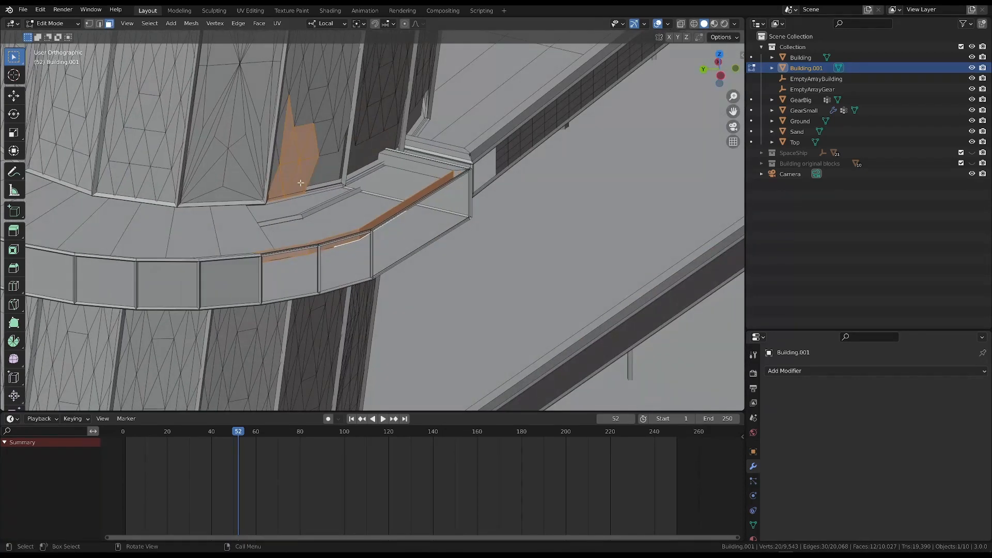
{"action": "key", "text": "alt+h"}
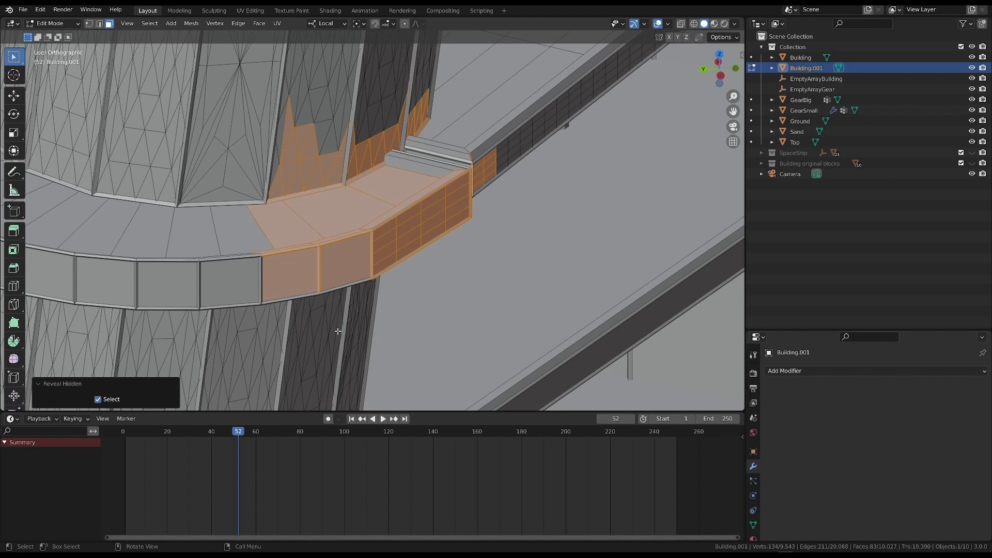
Step: Separate the selected ledge-corner faces from Building.001 into their own object, and select that piece in Object Mode
{"action": "scroll", "coordinate": [423, 224], "scroll_direction": "down", "scroll_amount": 5}
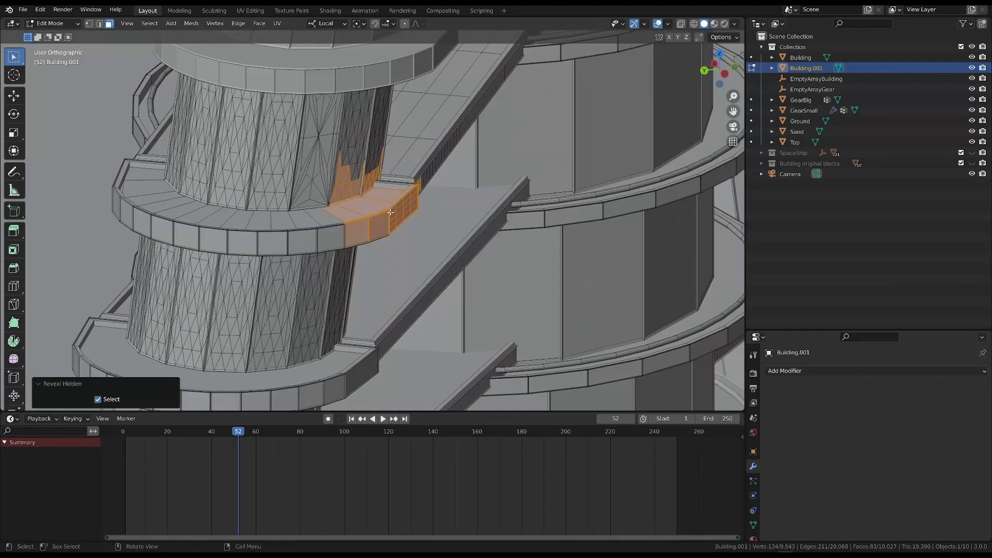
{"action": "key", "text": "p"}
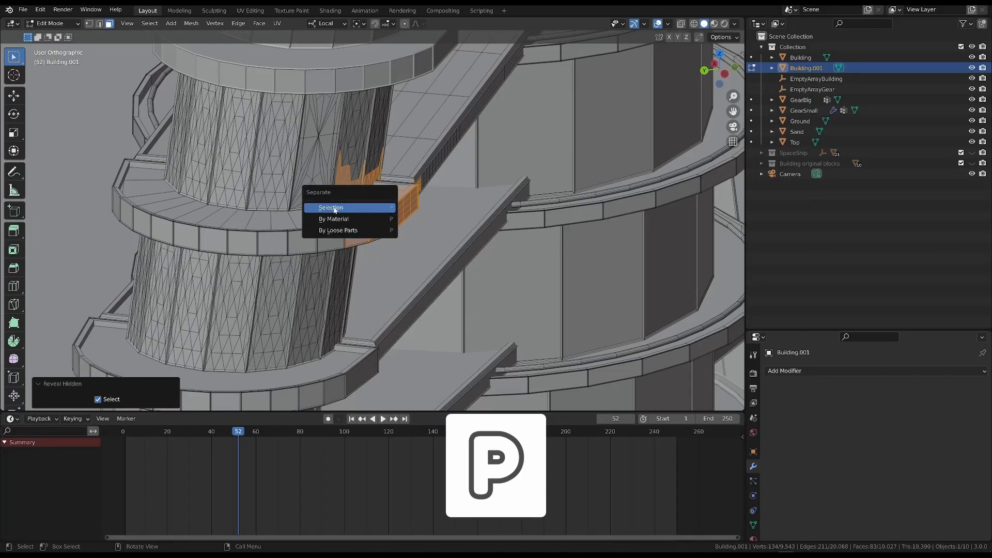
{"action": "left_click", "coordinate": [334, 210]}
{"action": "middle_click_drag", "start_coordinate": [380, 202], "coordinate": [417, 212]}
{"action": "key", "text": "Tab"}
{"action": "left_click", "coordinate": [637, 162]}
{"action": "left_click", "coordinate": [46, 24]}
{"action": "left_click", "coordinate": [45, 35]}
{"action": "left_click", "coordinate": [401, 212]}
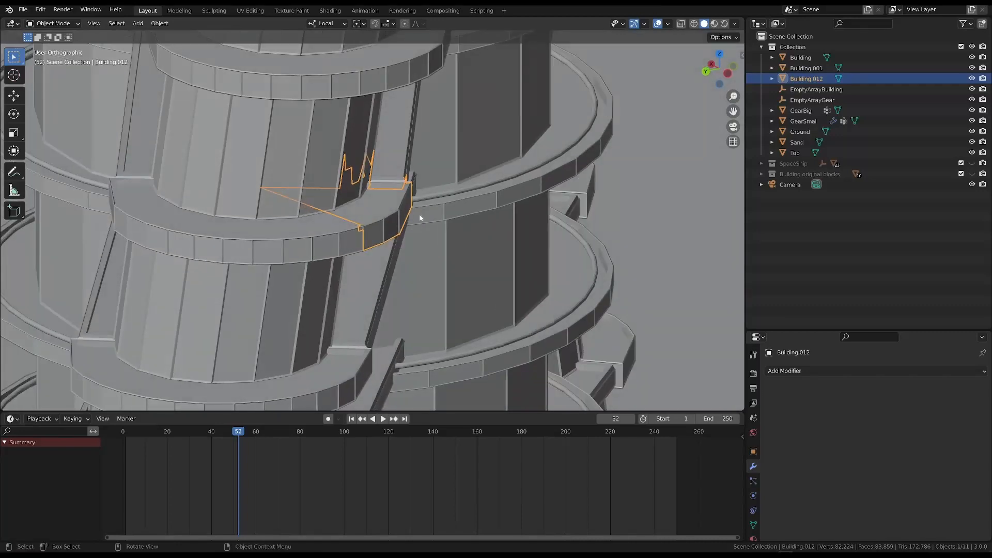
Step: Show the SpaceShip collection, advance the timeline two frames, and circle-select the next tower faces the ship reaches
{"action": "left_click", "coordinate": [973, 163]}
{"action": "middle_click_drag", "start_coordinate": [405, 179], "coordinate": [350, 241]}
{"action": "key", "text": "Right"}
{"action": "key", "text": "Right"}
{"action": "left_click", "coordinate": [292, 219]}
{"action": "key", "text": "Tab"}
{"action": "key", "text": "c"}
{"action": "mouse_move", "coordinate": [230, 246]}
{"action": "left_mouse_down"}
{"action": "mouse_move", "coordinate": [349, 248]}
{"action": "mouse_move", "coordinate": [227, 266]}
{"action": "left_mouse_up"}
{"action": "key", "text": "Escape"}
Step: Extend the face selection around the ship's impact area, toggling the SpaceShip collection's visibility to compare positions
{"action": "left_click", "coordinate": [972, 164]}
{"action": "key", "text": "c"}
{"action": "key", "text": "Escape"}
{"action": "left_click", "coordinate": [972, 163]}
{"action": "middle_click_drag", "start_coordinate": [582, 212], "coordinate": [479, 227]}
{"action": "left_click", "coordinate": [972, 164]}
{"action": "key", "text": "c"}
{"action": "left_click_drag", "start_coordinate": [445, 254], "coordinate": [467, 247]}
{"action": "key", "text": "Escape"}
{"action": "middle_click_drag", "start_coordinate": [362, 258], "coordinate": [416, 241]}
Step: Separate the selected impact faces into a second piece, and return to Object Mode
{"action": "key", "text": "h"}
{"action": "key", "text": "ctrl+z"}
{"action": "key", "text": "p"}
{"action": "left_click", "coordinate": [419, 236]}
{"action": "key", "text": "Tab"}
{"action": "left_click", "coordinate": [429, 198]}
{"action": "middle_click_drag", "start_coordinate": [428, 202], "coordinate": [445, 226]}
{"action": "left_click", "coordinate": [407, 249]}
Step: Show the SpaceShip collection and step the timeline back and forth to compare the ship's path with the separated pieces
{"action": "left_click", "coordinate": [821, 70]}
{"action": "scroll", "coordinate": [502, 155], "scroll_direction": "down", "scroll_amount": 1}
{"action": "left_click", "coordinate": [417, 225]}
{"action": "left_click", "coordinate": [971, 174]}
{"action": "key", "text": "Left"}
{"action": "key", "text": "Left"}
{"action": "key", "text": "Left"}
{"action": "key", "text": "Up"}
{"action": "key", "text": "Right"}
{"action": "key", "text": "Right"}
{"action": "key", "text": "Right"}
{"action": "left_click", "coordinate": [818, 92]}
{"action": "middle_click_drag", "start_coordinate": [329, 257], "coordinate": [362, 263]}
{"action": "key", "text": "Right"}
{"action": "key", "text": "Right"}
{"action": "key", "text": "Right"}
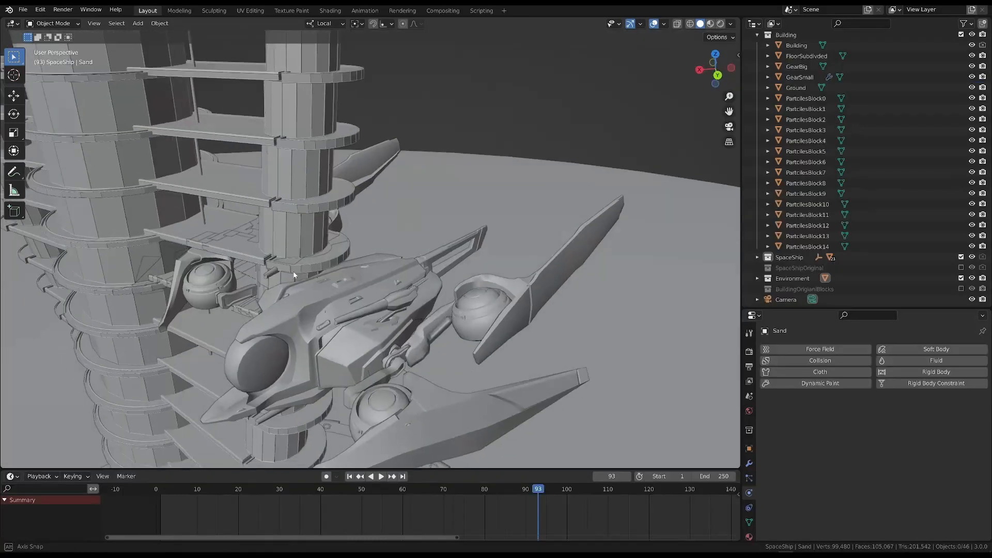
Step: Scrub back along the timeline and examine the separated pieces PartcilesBlock0, PartcilesBlock1 and PartcilesBlock2 in turn
{"action": "middle_click_drag", "start_coordinate": [294, 276], "coordinate": [287, 287]}
{"action": "left_click_drag", "start_coordinate": [368, 489], "coordinate": [350, 488]}
{"action": "left_click", "coordinate": [805, 99]}
{"action": "middle_click_drag", "start_coordinate": [413, 227], "coordinate": [321, 240]}
{"action": "left_click", "coordinate": [806, 109]}
{"action": "left_click", "coordinate": [805, 120]}
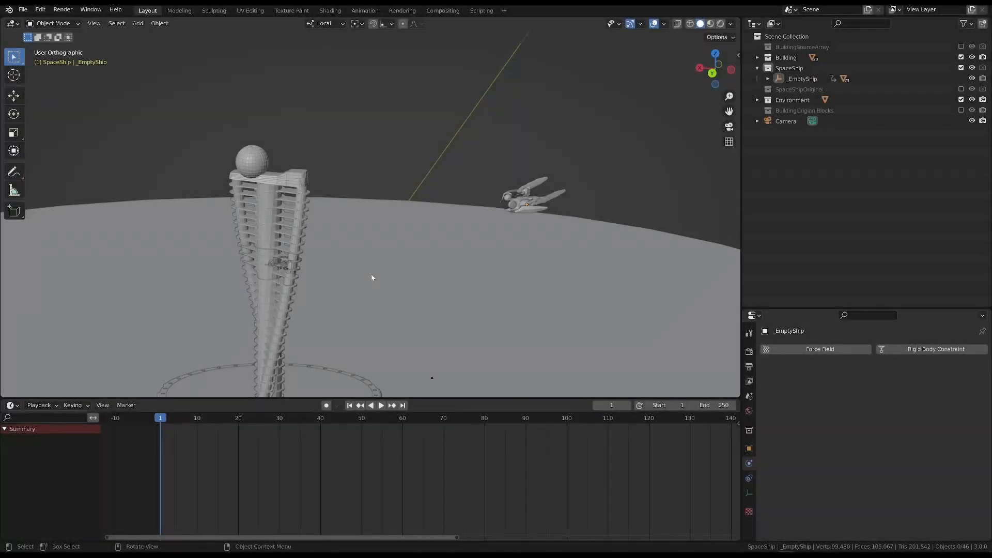
Step: Play the spaceship's flight animation repeatedly from the start and examine its motion from several angles
{"action": "middle_click_drag", "start_coordinate": [371, 277], "coordinate": [423, 250]}
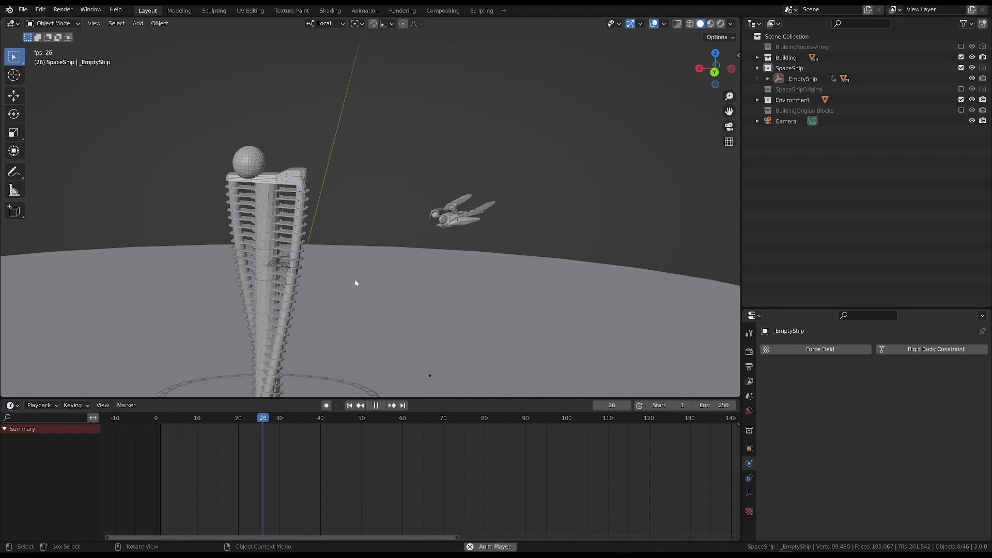
{"action": "key", "text": "space"}
{"action": "mouse_move", "coordinate": [401, 247]}
{"action": "middle_mouse_down"}
{"action": "mouse_move", "coordinate": [414, 241]}
{"action": "mouse_move", "coordinate": [393, 251]}
{"action": "middle_mouse_up"}
{"action": "key", "text": "space"}
{"action": "key", "text": "space"}
{"action": "key", "text": "space"}
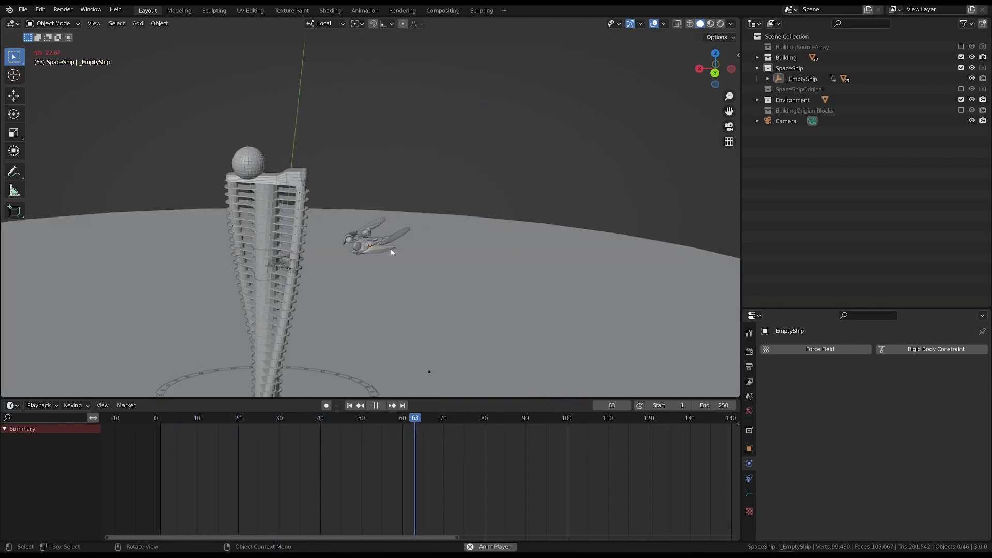
{"action": "key", "text": "shift+Left"}
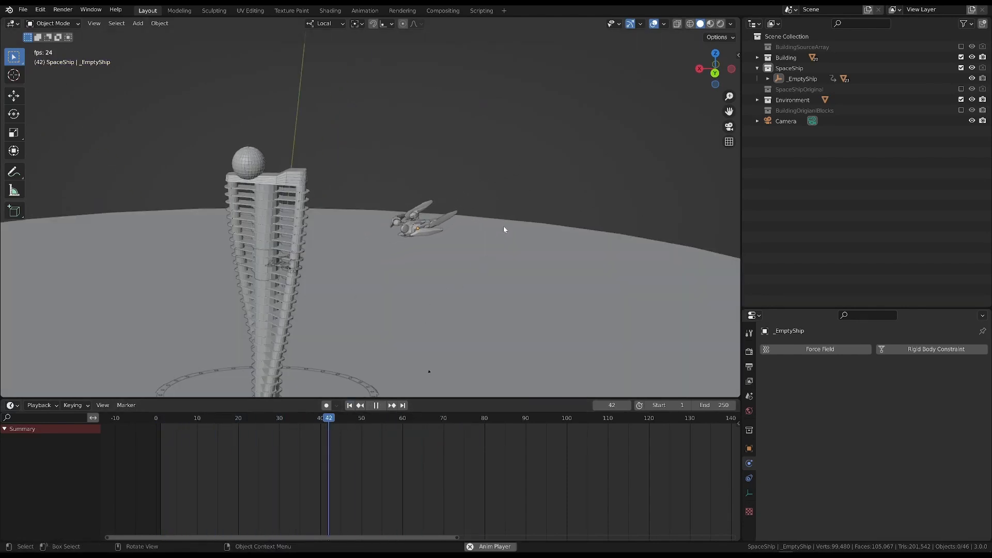
{"action": "key", "text": "space"}
{"action": "mouse_move", "coordinate": [504, 225]}
{"action": "middle_mouse_down"}
{"action": "mouse_move", "coordinate": [510, 218]}
{"action": "mouse_move", "coordinate": [492, 224]}
{"action": "middle_mouse_up"}
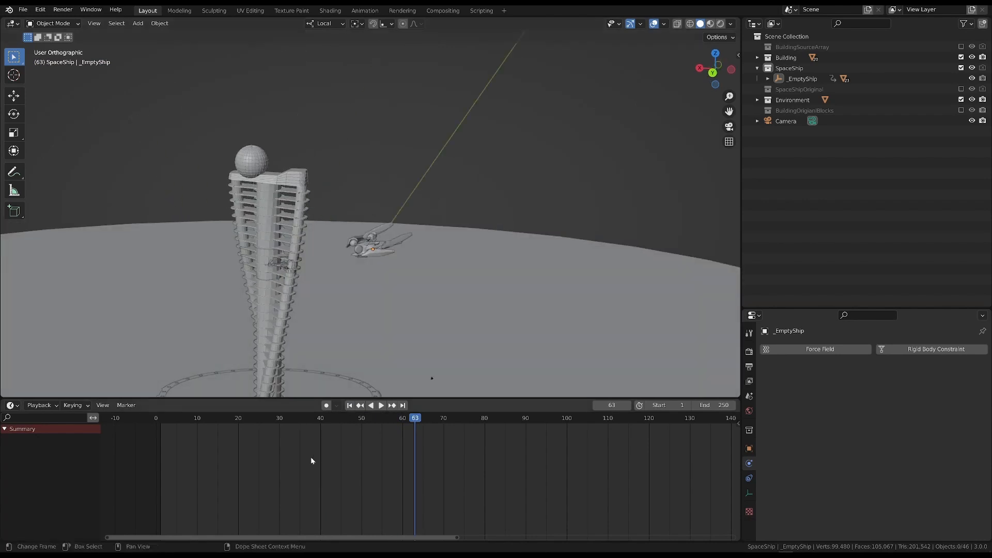
{"action": "key", "text": "space"}
{"action": "left_click", "coordinate": [349, 405]}
{"action": "middle_click_drag", "start_coordinate": [509, 259], "coordinate": [423, 248]}
{"action": "key", "text": "space"}
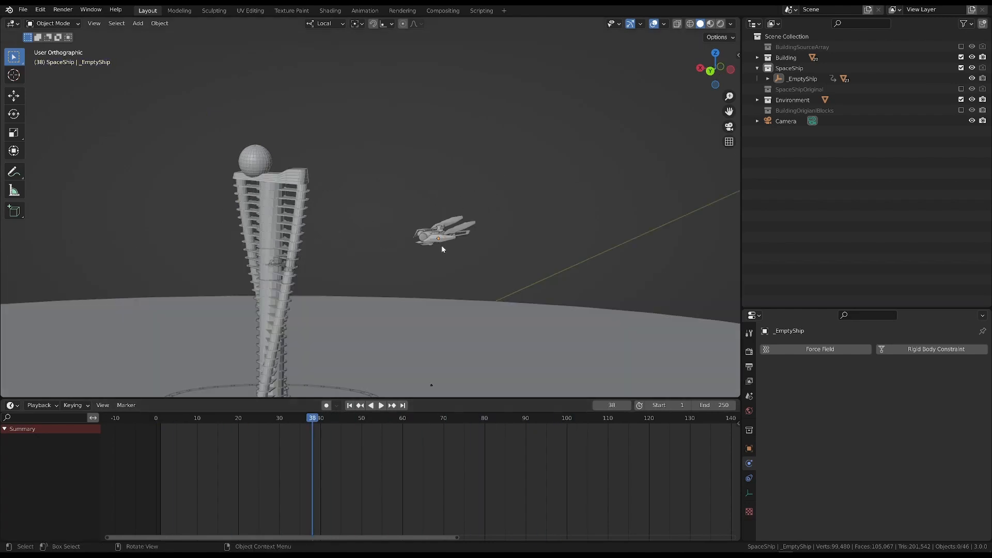
Step: Select _EmptyShip and examine its keyframes and the ship's tilt during the flight
{"action": "scroll", "coordinate": [441, 245], "scroll_direction": "up", "scroll_amount": 2}
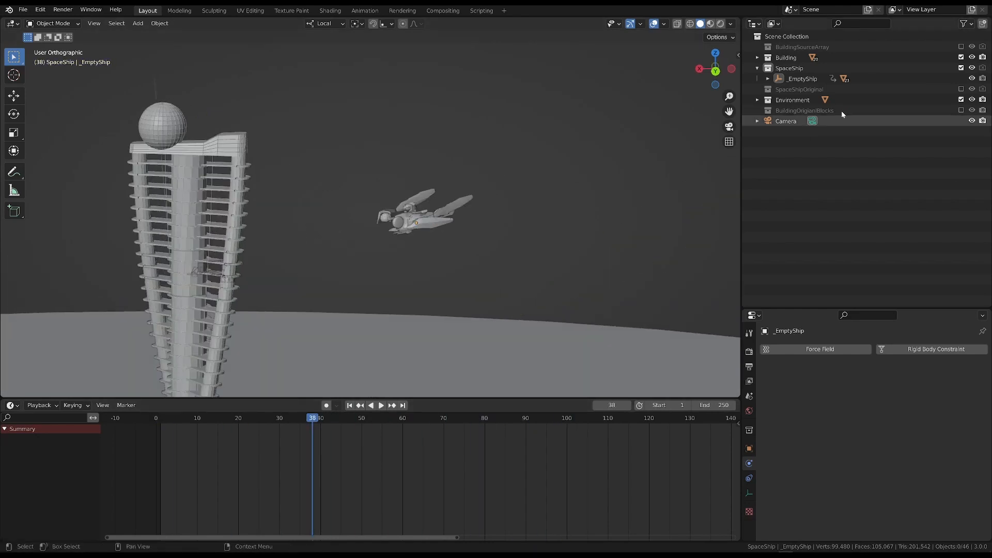
{"action": "left_click", "coordinate": [796, 80]}
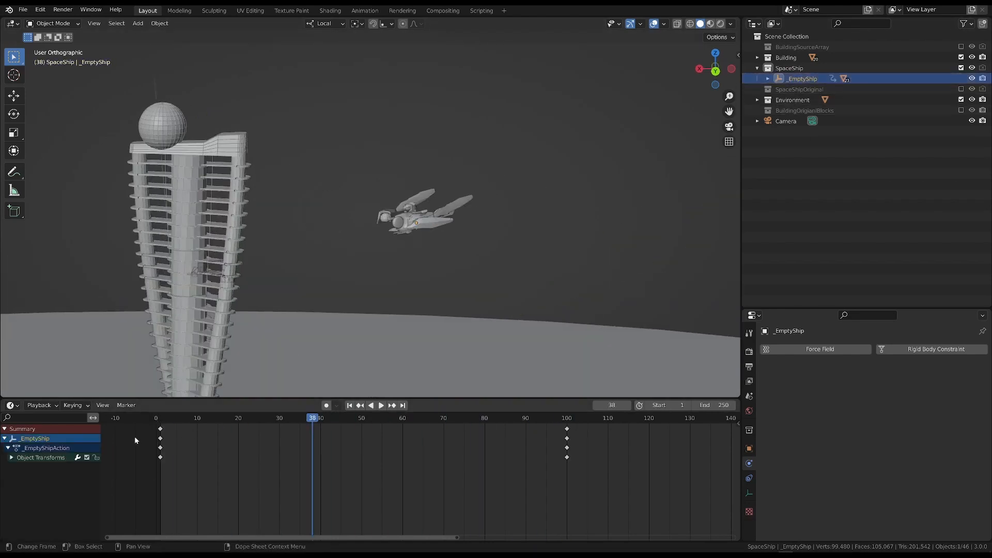
{"action": "middle_click_drag", "start_coordinate": [409, 233], "coordinate": [435, 273]}
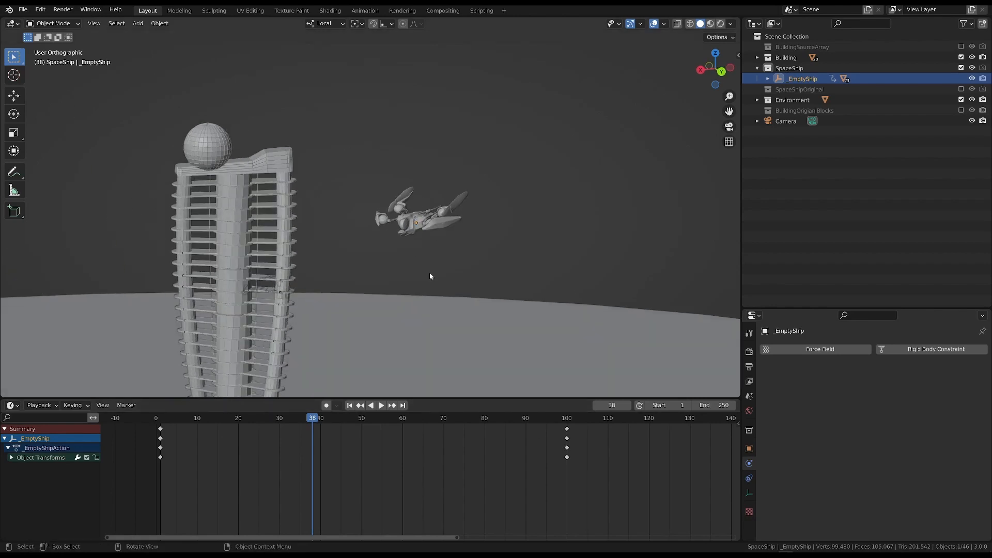
{"action": "middle_click_drag", "start_coordinate": [381, 343], "coordinate": [373, 306]}
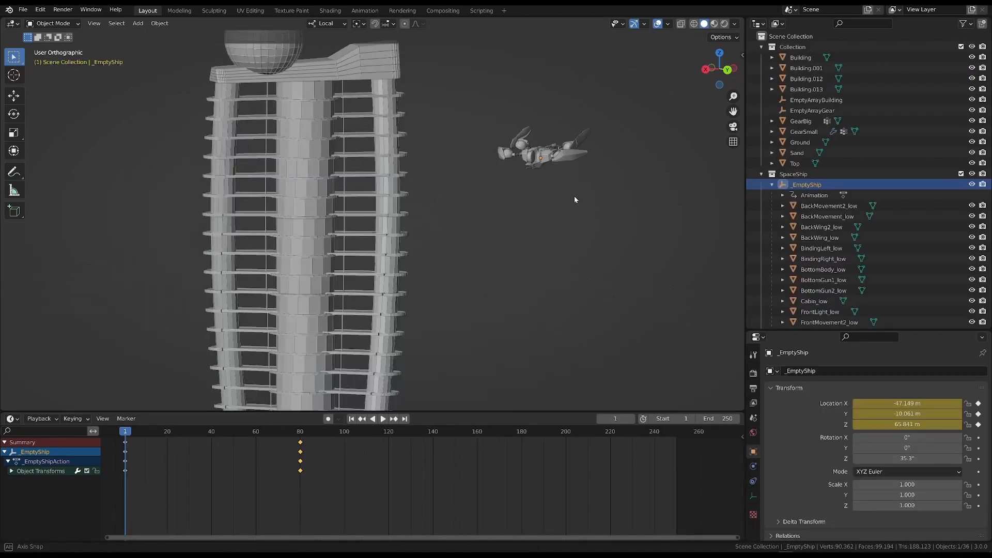
Step: Switch the timeline area to the Graph Editor, enlarge it, and expand _EmptyShip's Object Transforms channels
{"action": "middle_click_drag", "start_coordinate": [575, 199], "coordinate": [523, 205]}
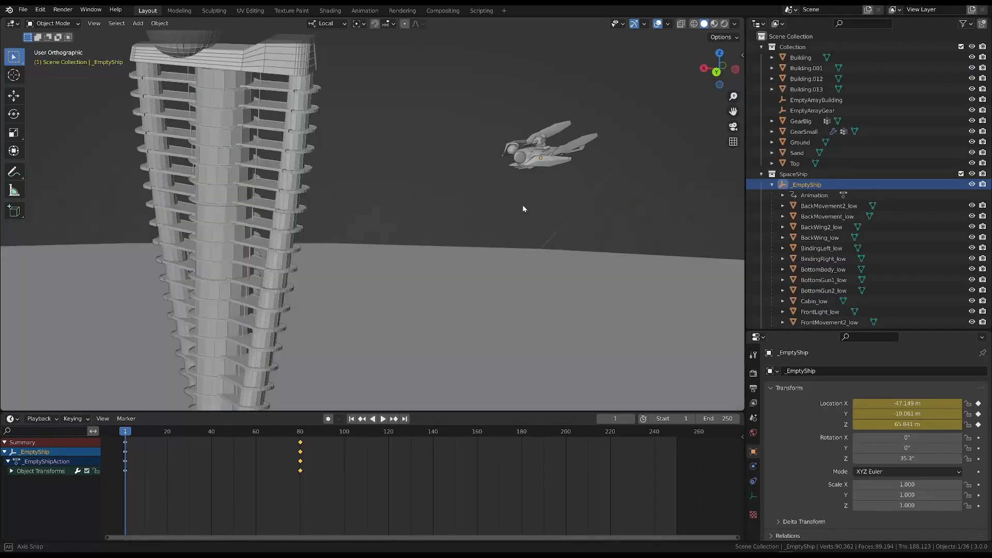
{"action": "left_click", "coordinate": [15, 420]}
{"action": "left_click", "coordinate": [150, 470]}
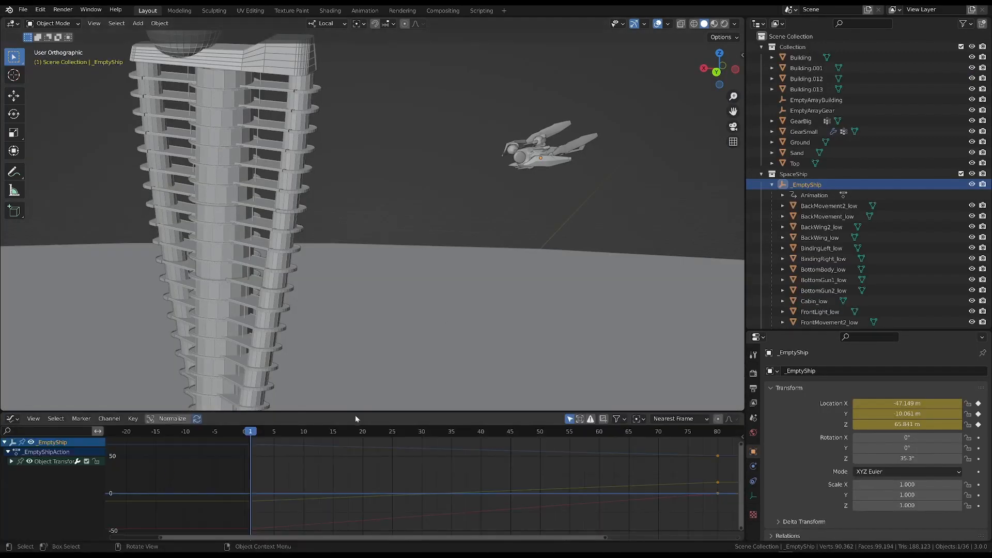
{"action": "left_click_drag", "start_coordinate": [352, 411], "coordinate": [353, 393]}
{"action": "left_click", "coordinate": [11, 443]}
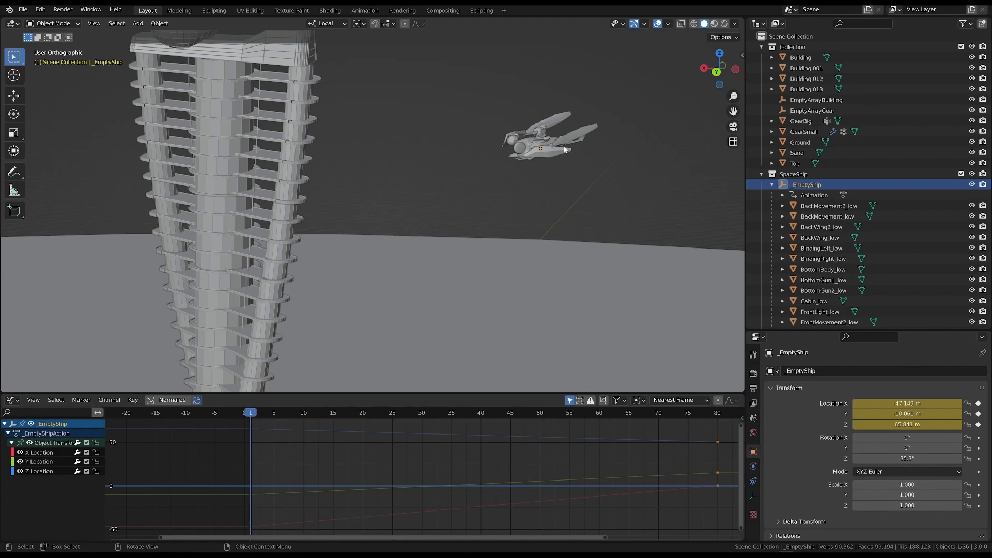
Step: Insert a rotation keyframe on _EmptyShip at frame 1
{"action": "key", "text": "0"}
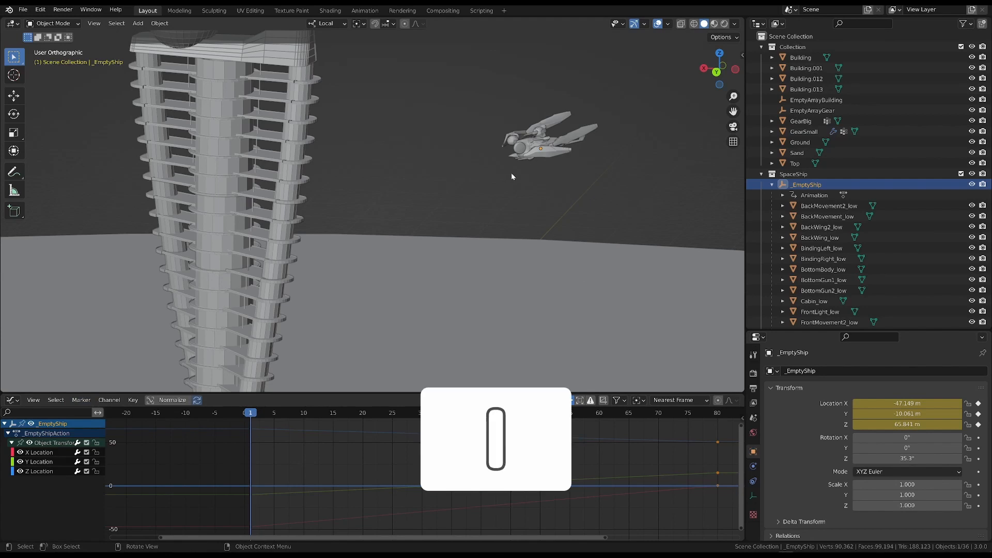
{"action": "key", "text": "i"}
{"action": "left_click", "coordinate": [512, 184]}
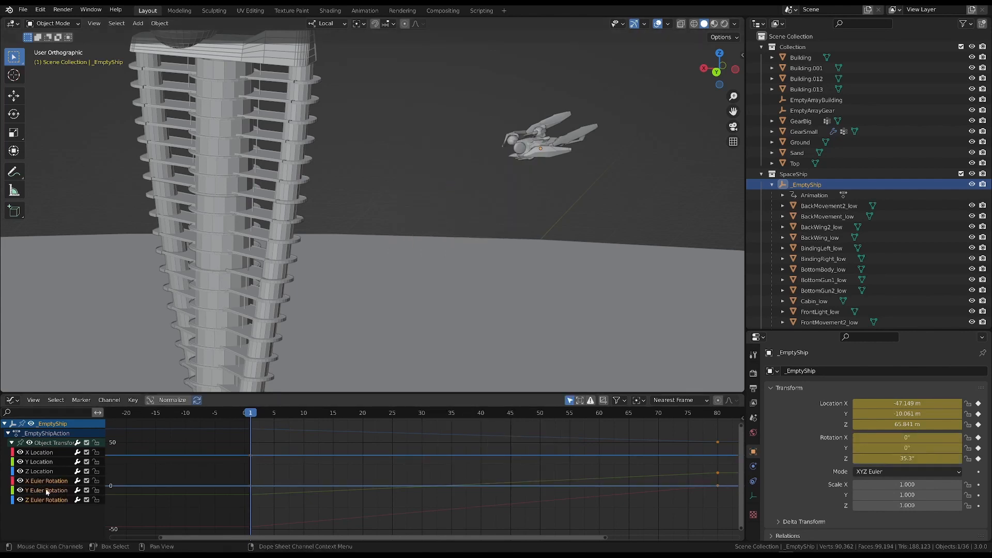
{"action": "middle_click_drag", "start_coordinate": [478, 149], "coordinate": [495, 142]}
{"action": "mouse_move", "coordinate": [907, 438]}
{"action": "left_mouse_down"}
{"action": "mouse_move", "coordinate": [922, 438]}
{"action": "mouse_move", "coordinate": [902, 439]}
{"action": "left_mouse_up"}
{"action": "right_click", "coordinate": [902, 438]}
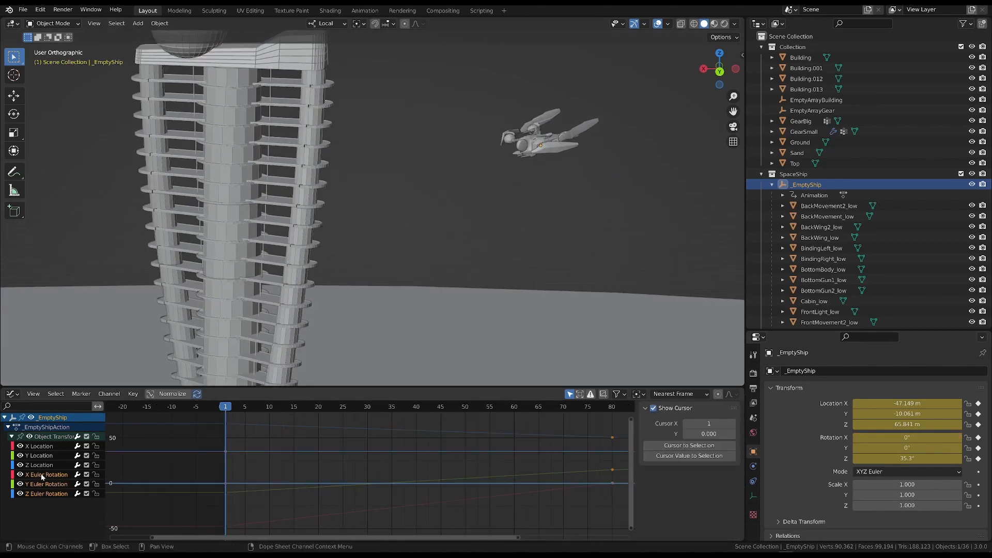
Step: Add a Built-In Function modifier to _EmptyShip's X Euler Rotation curve
{"action": "left_click", "coordinate": [42, 476]}
{"action": "left_click_drag", "start_coordinate": [652, 387], "coordinate": [654, 370]}
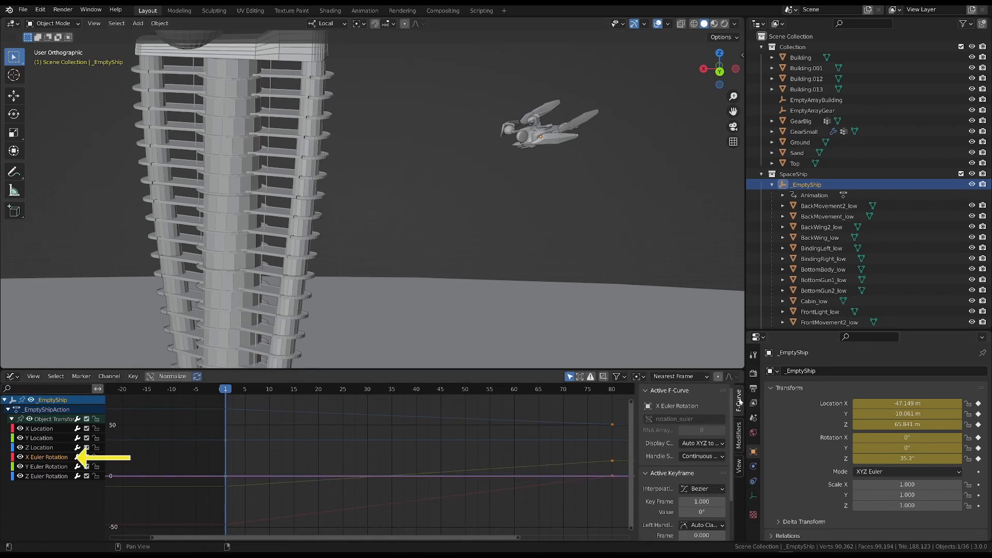
{"action": "left_click", "coordinate": [739, 439]}
{"action": "left_click", "coordinate": [675, 395]}
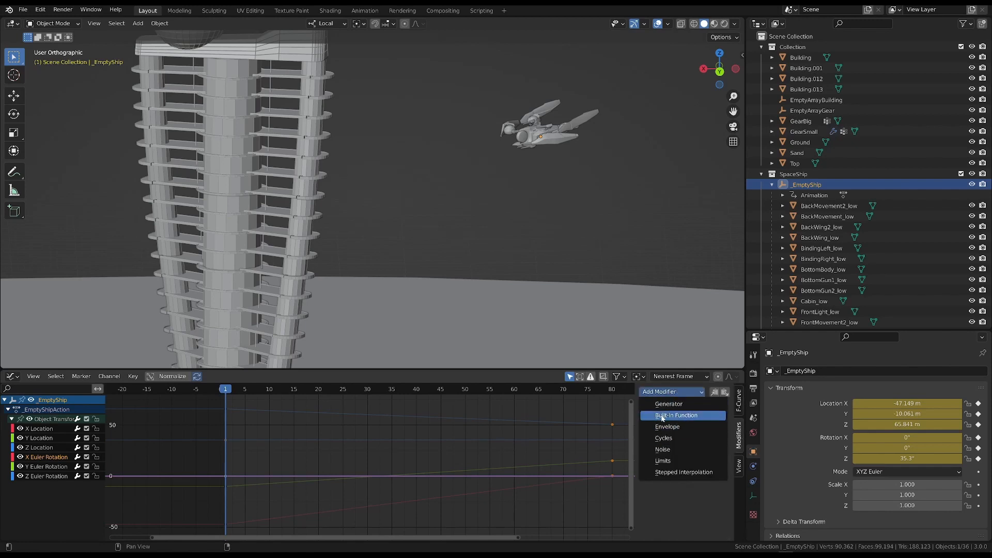
{"action": "left_click", "coordinate": [677, 416]}
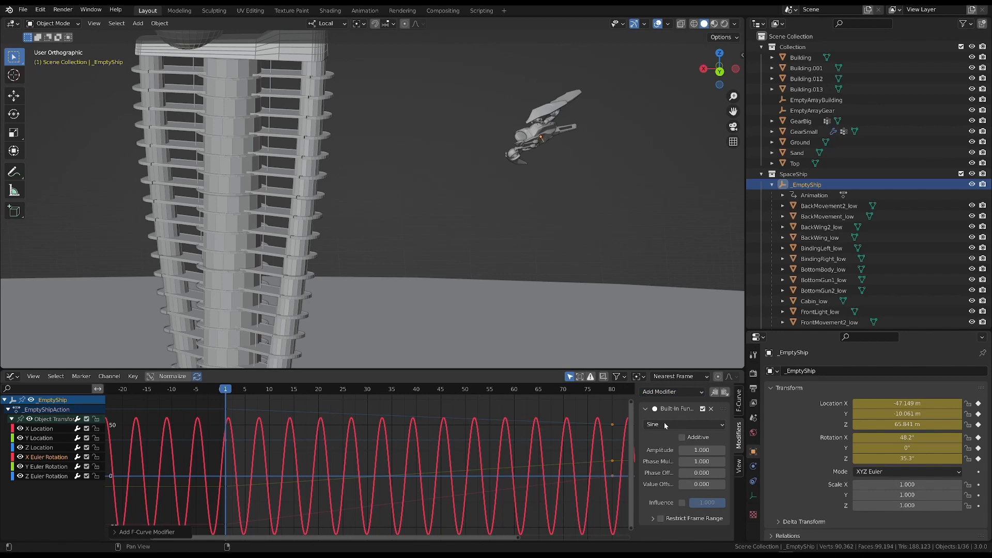
Step: Preview the ship's flight with the Sine function and reduce the Built-In Function modifier's Amplitude to 0.1
{"action": "left_click", "coordinate": [677, 425]}
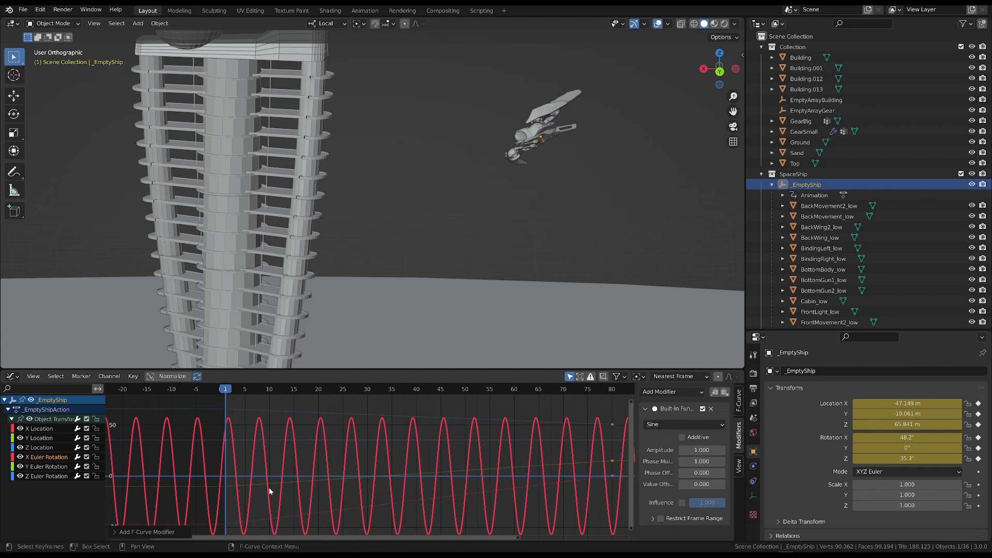
{"action": "key", "text": "space"}
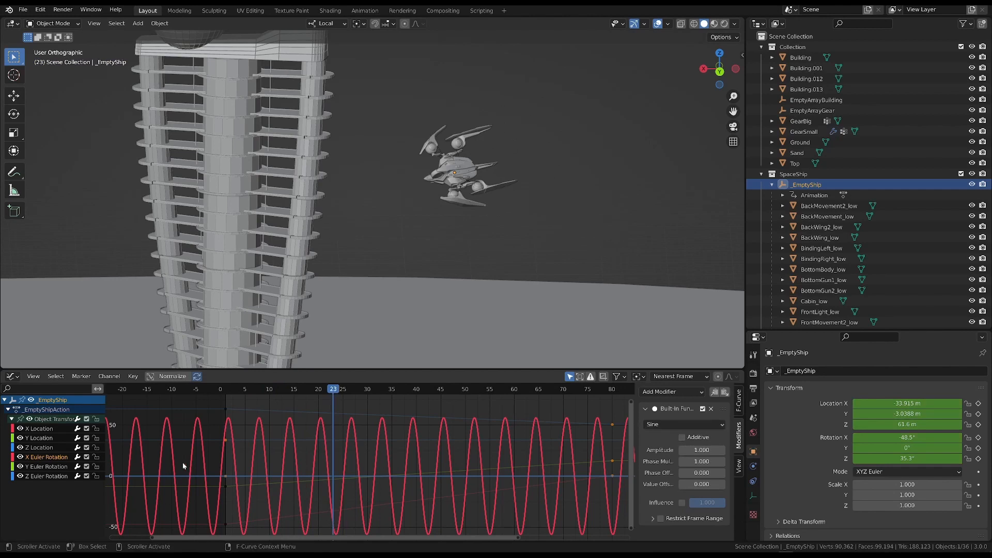
{"action": "left_click_drag", "start_coordinate": [696, 451], "coordinate": [670, 450]}
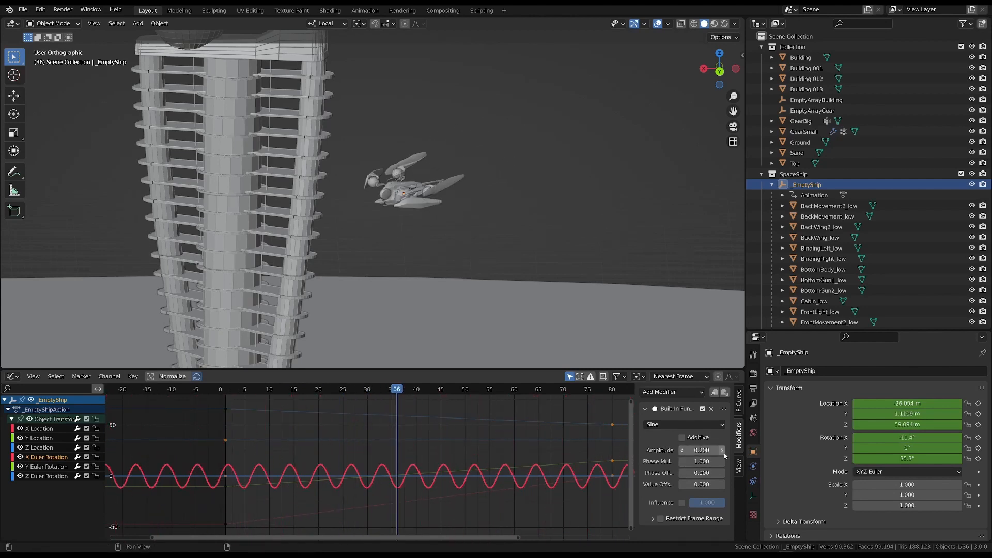
{"action": "left_click", "coordinate": [683, 451]}
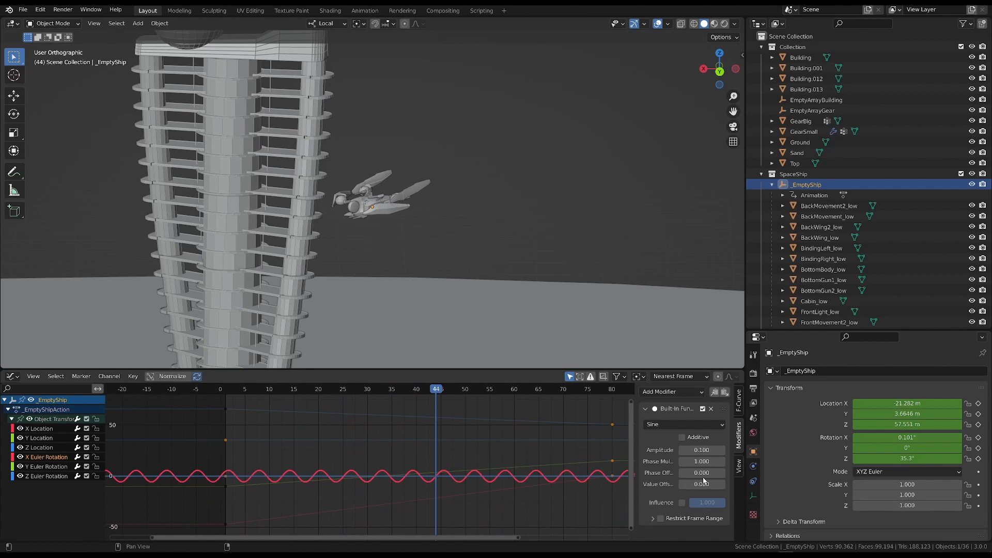
Step: Enlarge the Graph Editor and its sidebar, and set the Built-In Function modifier's Phase Multiple to 0.1
{"action": "left_click_drag", "start_coordinate": [666, 370], "coordinate": [662, 354]}
{"action": "left_click_drag", "start_coordinate": [637, 423], "coordinate": [600, 419]}
{"action": "left_click_drag", "start_coordinate": [713, 446], "coordinate": [752, 447]}
{"action": "left_click", "coordinate": [723, 447]}
{"action": "left_click", "coordinate": [723, 448]}
{"action": "left_click", "coordinate": [722, 448]}
{"action": "left_click", "coordinate": [722, 448]}
{"action": "left_click", "coordinate": [722, 448]}
{"action": "left_click", "coordinate": [722, 448]}
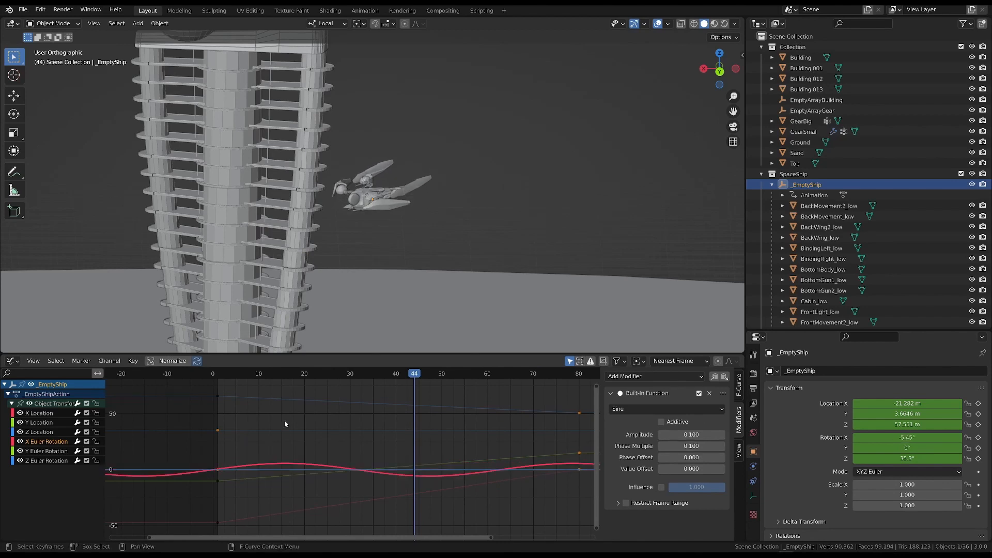
Step: Preview the slower rocking of the ship near the start of the flight and raise the Phase Multiple to 0.2
{"action": "left_click", "coordinate": [247, 376]}
{"action": "key", "text": "space"}
{"action": "key", "text": "space"}
{"action": "left_click", "coordinate": [722, 448]}
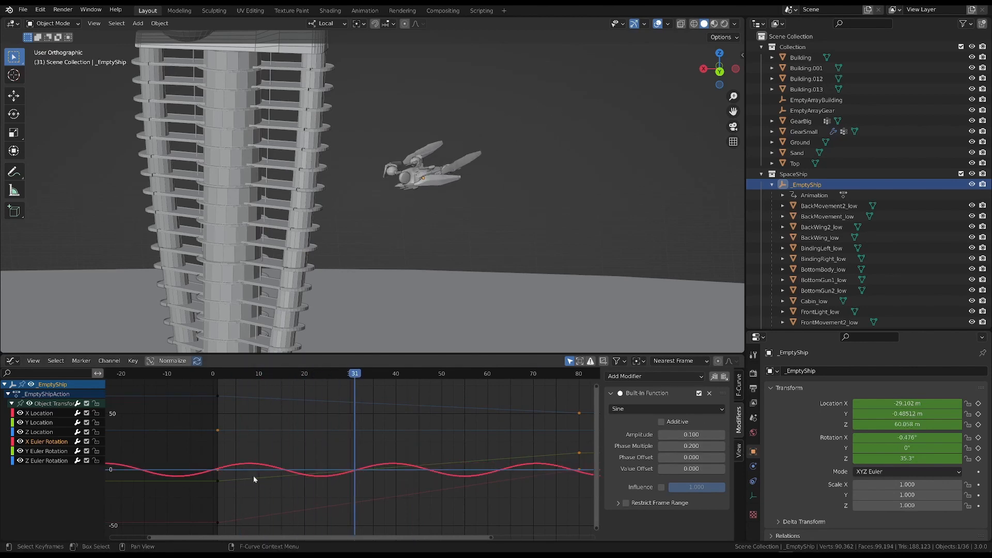
Step: Play the flight from the start and lower the Built-In Function modifier's Amplitude to 0.07
{"action": "left_click", "coordinate": [223, 377]}
{"action": "key", "text": "space"}
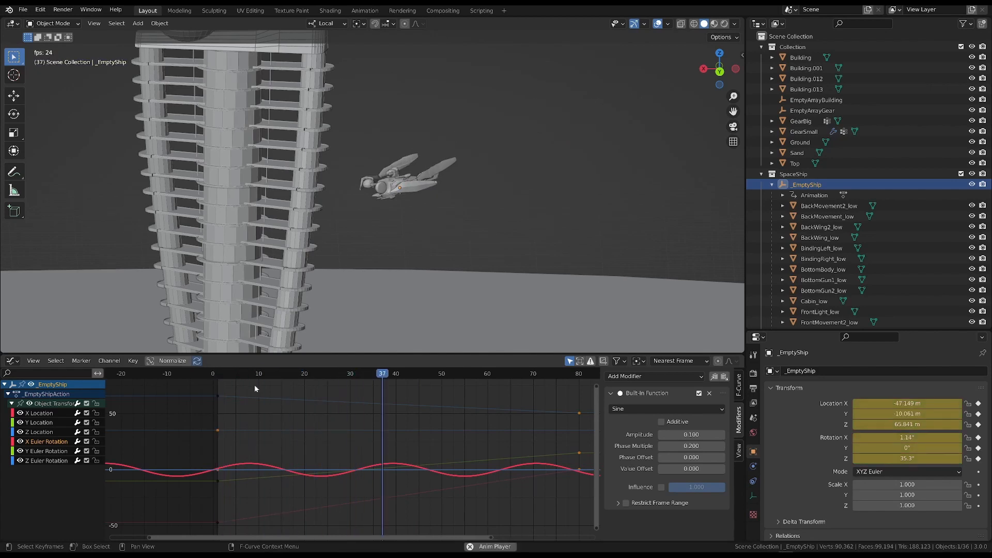
{"action": "key", "text": "space"}
{"action": "left_click", "coordinate": [667, 376]}
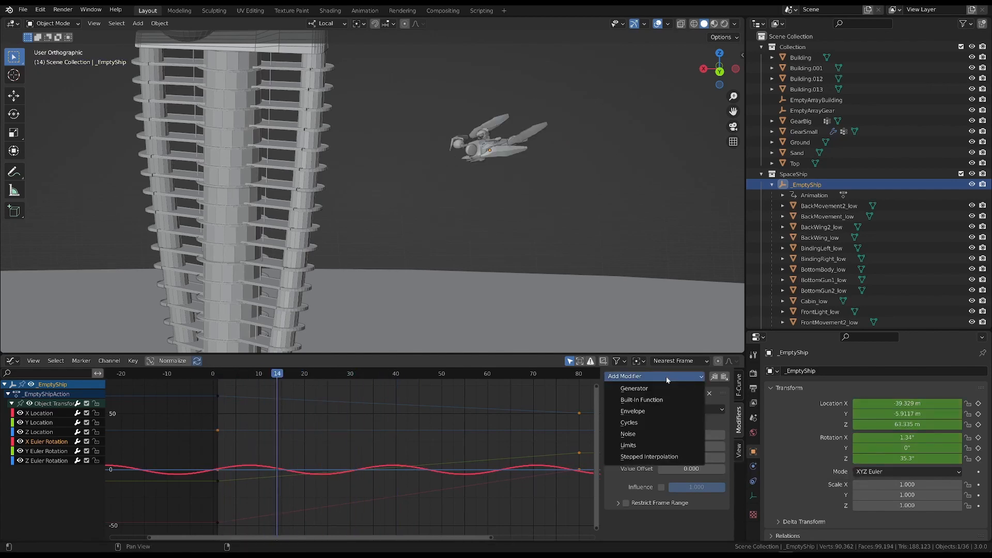
Step: Replay the flight from the start and examine the ship's rocking motion as it approaches the building
{"action": "left_click", "coordinate": [218, 375]}
{"action": "key", "text": "space"}
{"action": "key", "text": "space"}
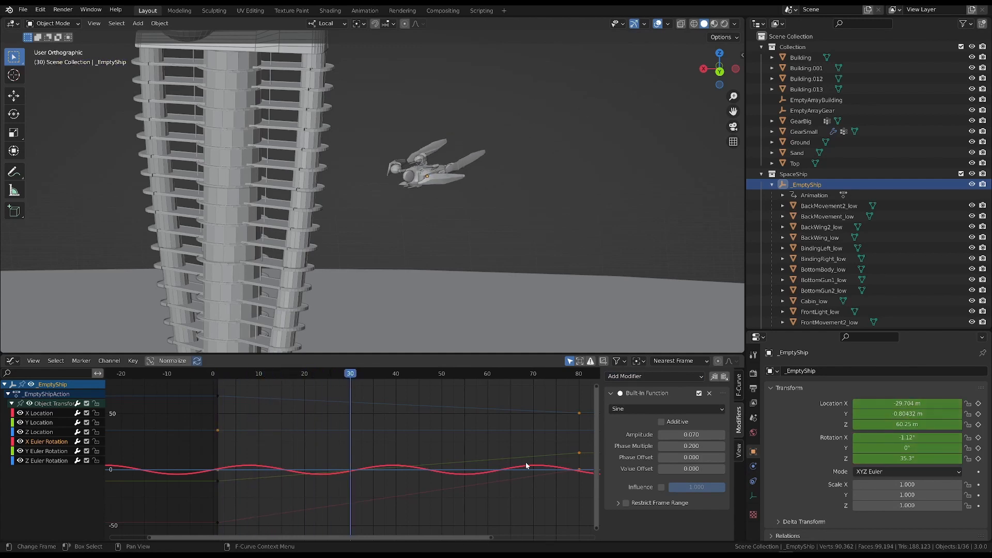
{"action": "middle_click_drag", "start_coordinate": [421, 280], "coordinate": [435, 250]}
{"action": "key", "text": "space"}
{"action": "key", "text": "space"}
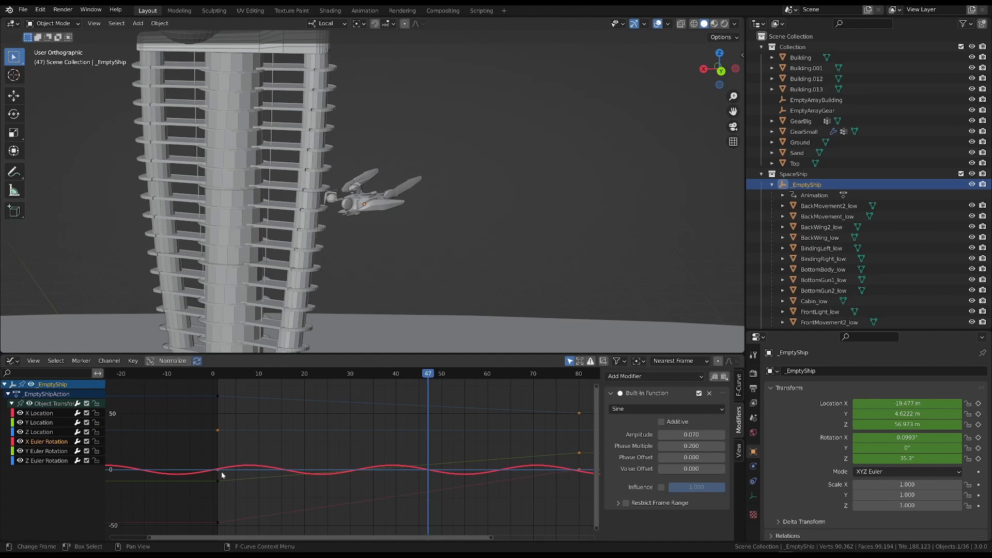
{"action": "key", "text": "space"}
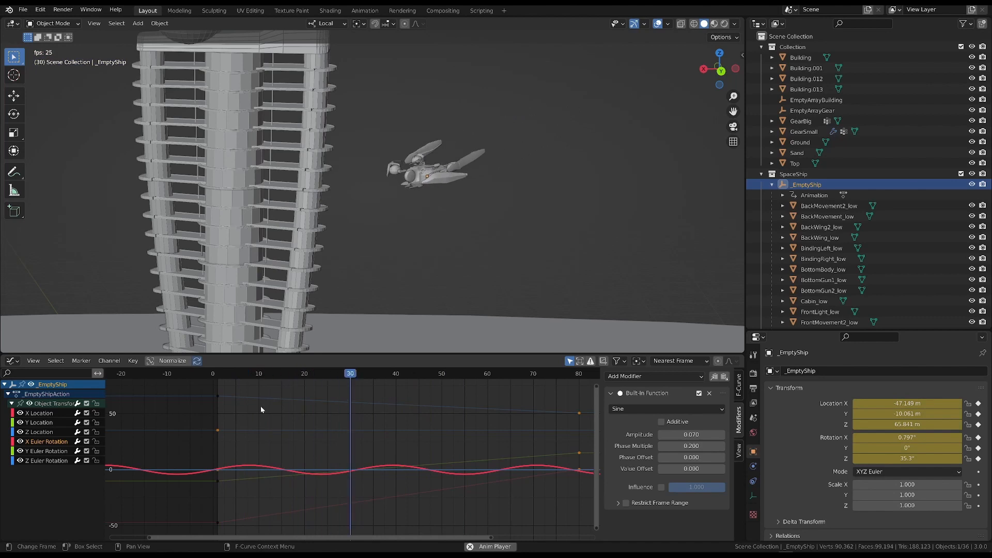
{"action": "key", "text": "space"}
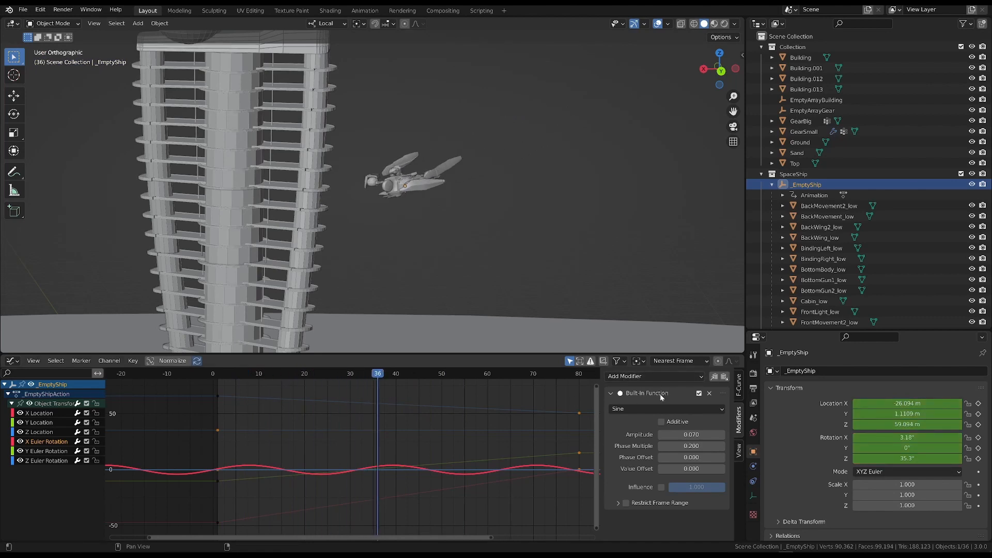
Step: Add a Noise modifier to the X Euler Rotation curve, collapse the Built-In Function modifier, and set the noise Blend Type to Add
{"action": "left_click", "coordinate": [659, 376]}
{"action": "left_click", "coordinate": [641, 437]}
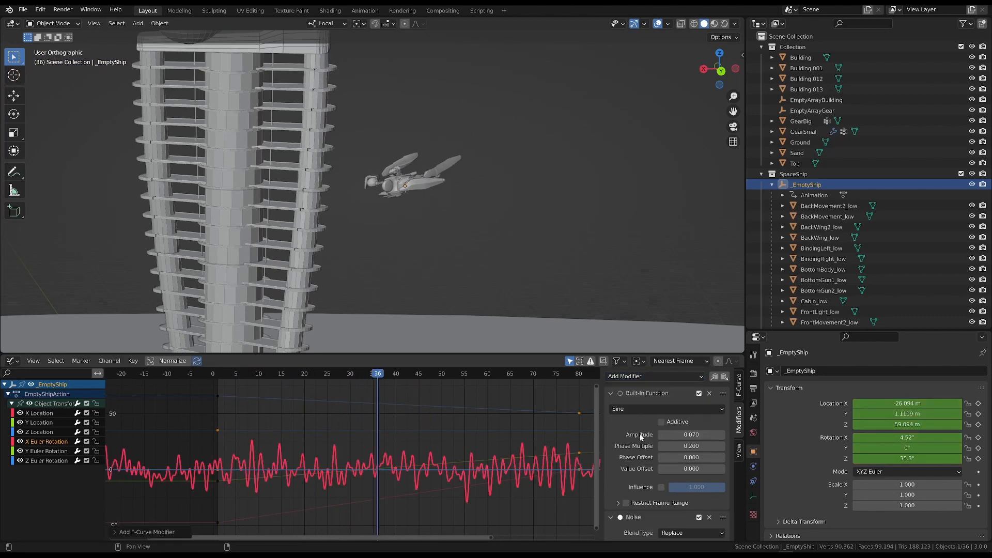
{"action": "left_click", "coordinate": [635, 394]}
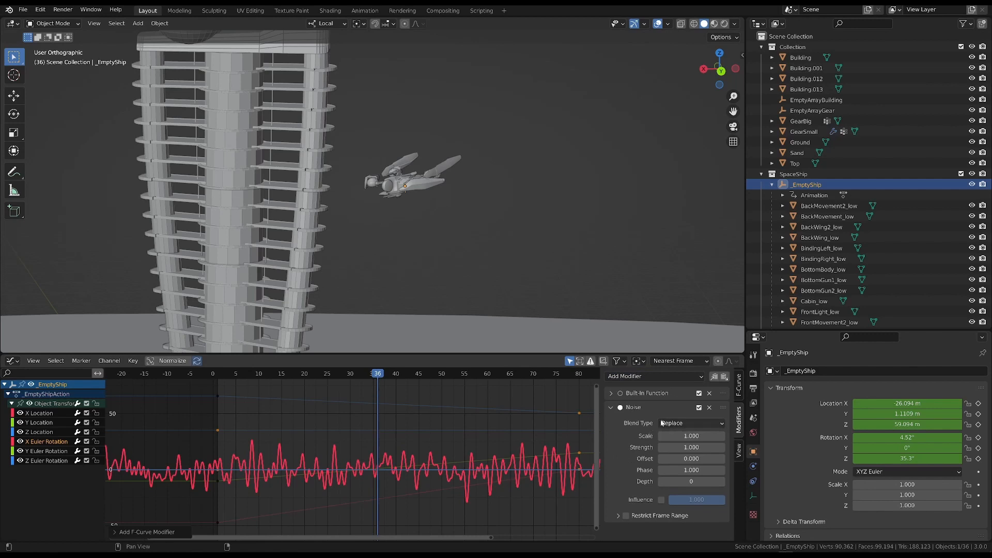
{"action": "left_click", "coordinate": [686, 421]}
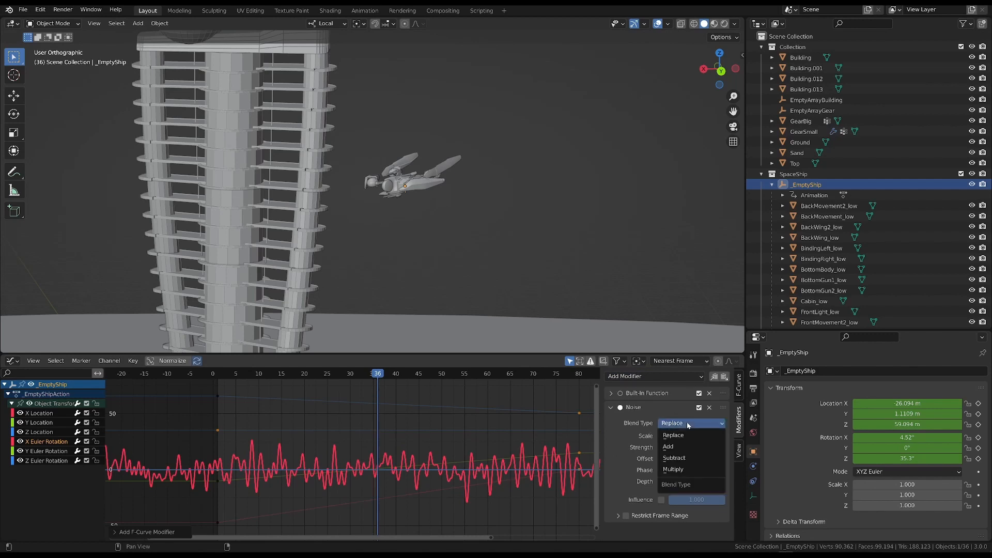
{"action": "left_click", "coordinate": [681, 434]}
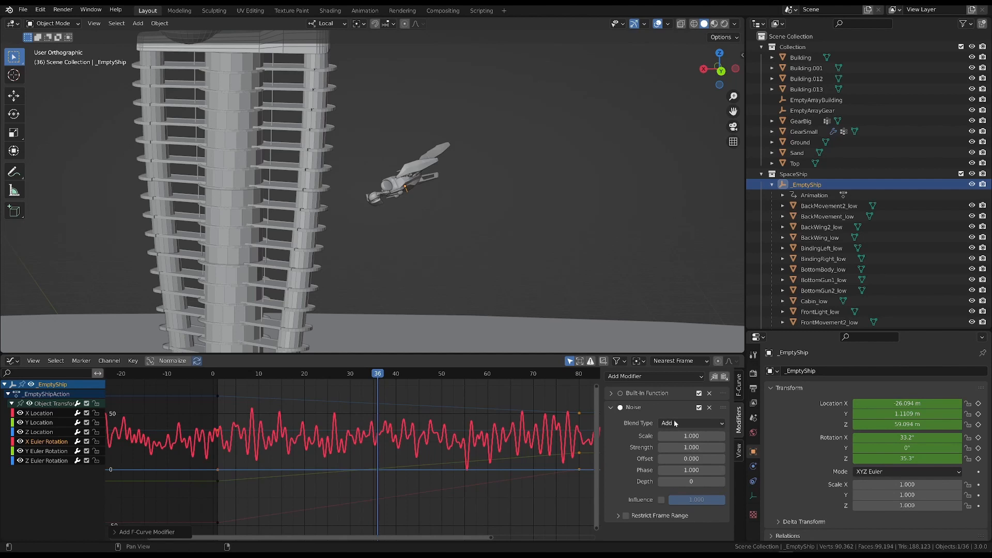
Step: Set the Noise modifier's Scale to 0.1
{"action": "left_click", "coordinate": [663, 438]}
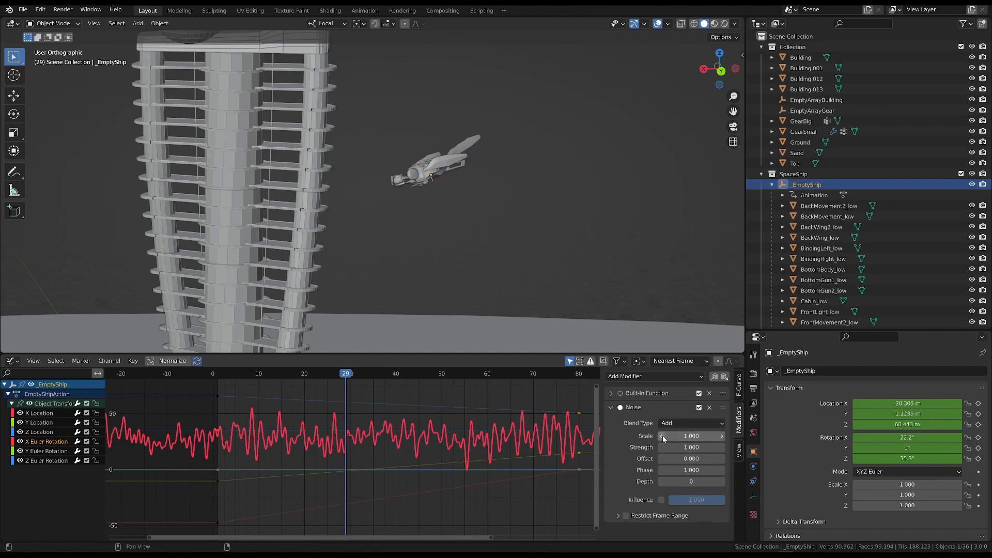
{"action": "left_click", "coordinate": [662, 438]}
{"action": "left_click", "coordinate": [663, 437]}
{"action": "left_click", "coordinate": [662, 437]}
{"action": "left_click", "coordinate": [662, 438]}
{"action": "left_click", "coordinate": [663, 438]}
{"action": "left_click", "coordinate": [663, 438]}
{"action": "left_click", "coordinate": [662, 438]}
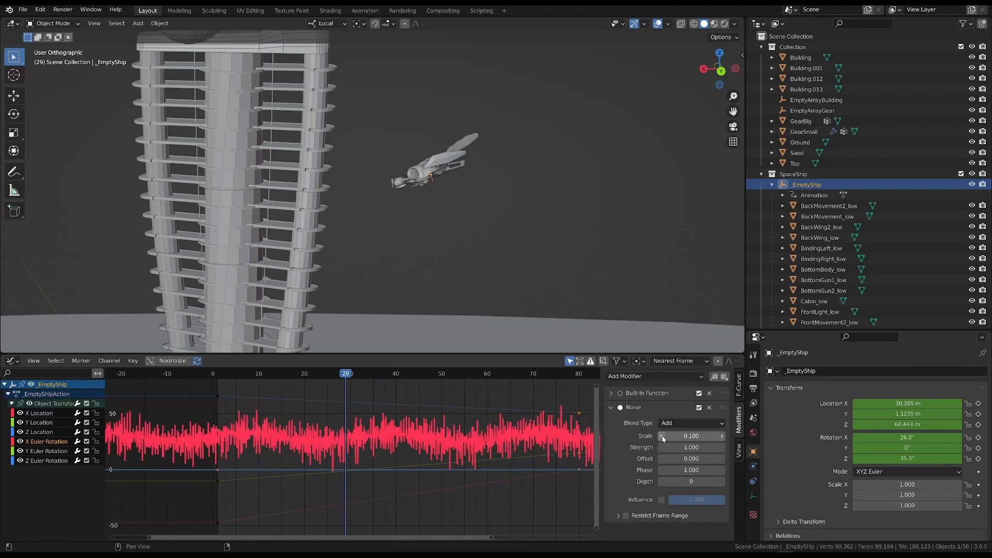
Step: Set the Noise modifier's Strength to 0.2
{"action": "left_click", "coordinate": [661, 448]}
{"action": "left_click", "coordinate": [661, 448]}
{"action": "left_click", "coordinate": [661, 449]}
{"action": "left_click", "coordinate": [661, 448]}
{"action": "left_click", "coordinate": [661, 448]}
{"action": "left_click", "coordinate": [661, 448]}
{"action": "left_click", "coordinate": [661, 448]}
{"action": "left_click", "coordinate": [661, 448]}
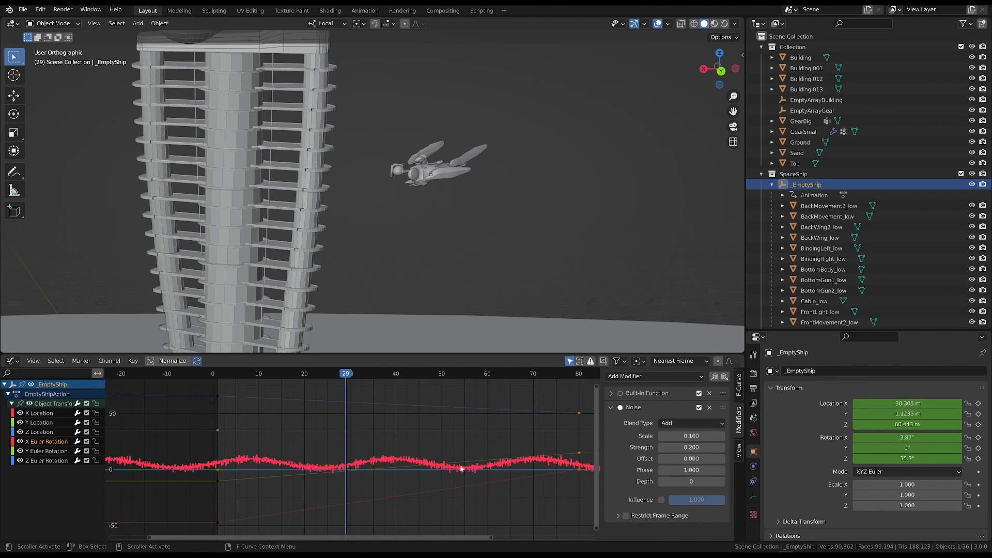
Step: Increase the Noise modifier's Scale to smooth the X rotation curve, and reduce its Strength slightly
{"action": "left_click_drag", "start_coordinate": [693, 438], "coordinate": [723, 438]}
{"action": "left_click", "coordinate": [724, 438]}
{"action": "left_click", "coordinate": [724, 438]}
{"action": "left_click", "coordinate": [723, 438]}
{"action": "left_click", "coordinate": [723, 438]}
{"action": "left_click", "coordinate": [724, 438]}
{"action": "left_click", "coordinate": [723, 439]}
{"action": "left_click", "coordinate": [724, 438]}
{"action": "left_click", "coordinate": [724, 438]}
{"action": "left_click", "coordinate": [663, 450]}
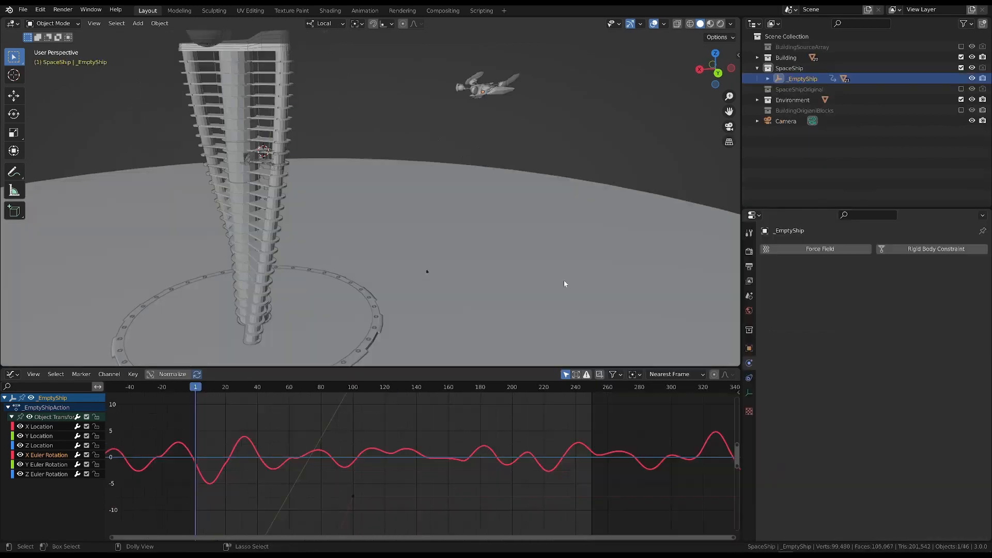
Step: Scrub the flight to frame 64 and examine _EmptyShip's Y, Z and X Euler Rotation curves
{"action": "left_click_drag", "start_coordinate": [196, 387], "coordinate": [296, 386]}
{"action": "left_click", "coordinate": [56, 464]}
{"action": "left_click", "coordinate": [54, 475]}
{"action": "left_click", "coordinate": [55, 455]}
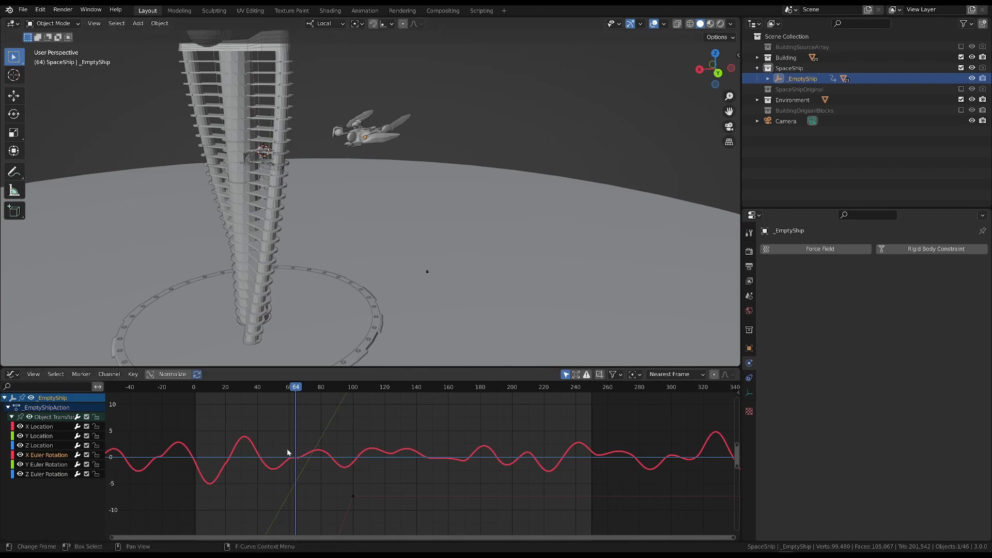
Step: Play the flight repeatedly to examine the ship's rotational movement, and show the X Euler Rotation curve's F-curve properties
{"action": "key", "text": "space"}
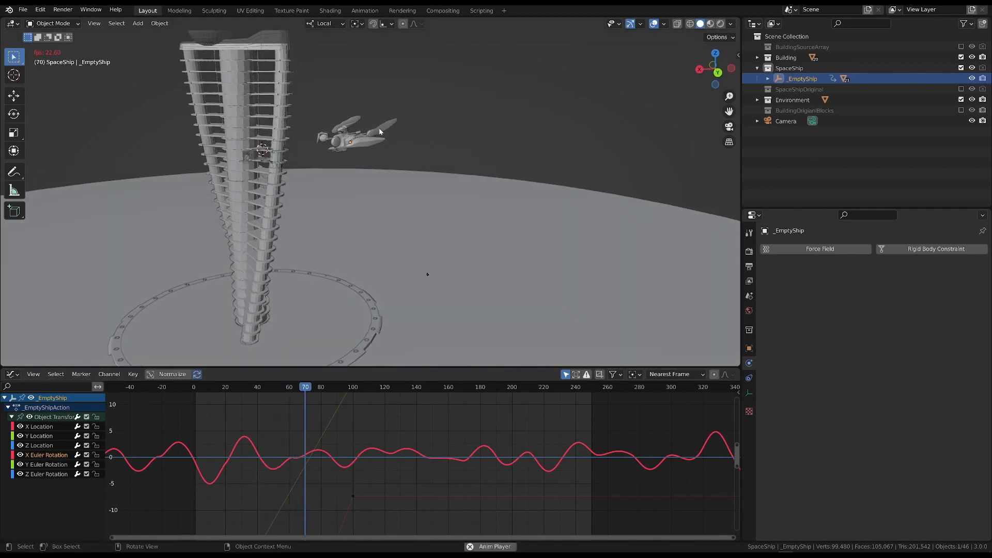
{"action": "key", "text": "space"}
{"action": "left_click", "coordinate": [197, 389]}
{"action": "key", "text": "space"}
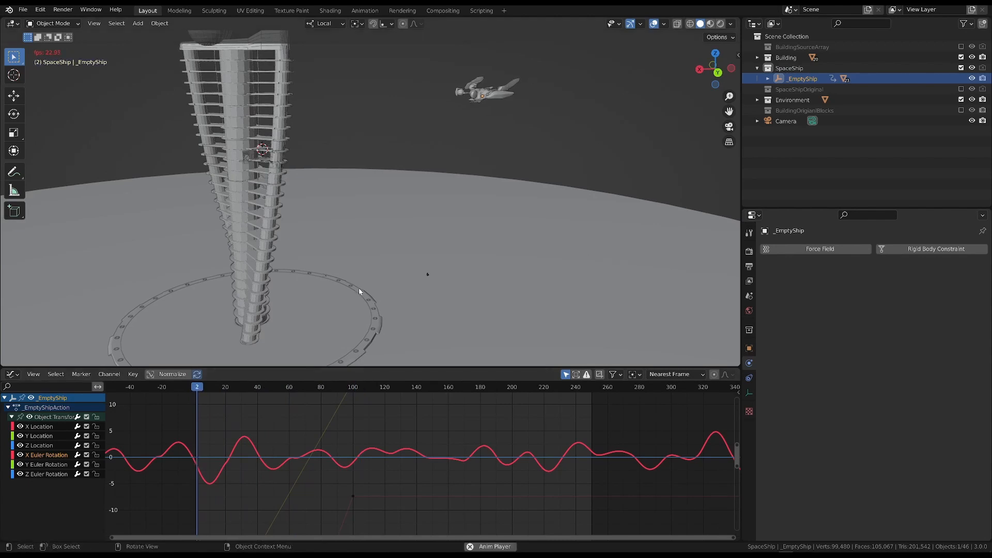
{"action": "key", "text": "space"}
{"action": "left_click_drag", "start_coordinate": [305, 389], "coordinate": [203, 389]}
{"action": "key", "text": "space"}
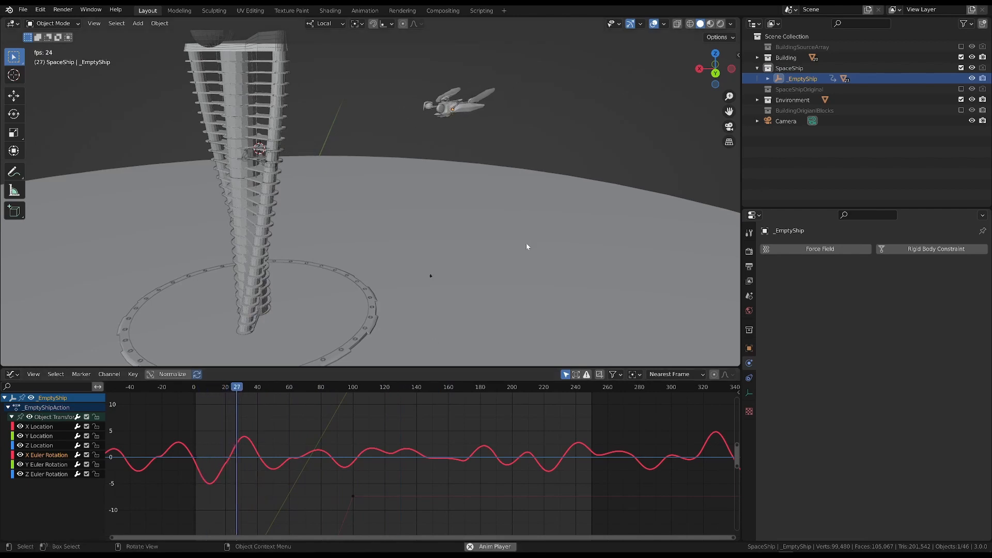
{"action": "key", "text": "space"}
{"action": "left_click", "coordinate": [738, 391]}
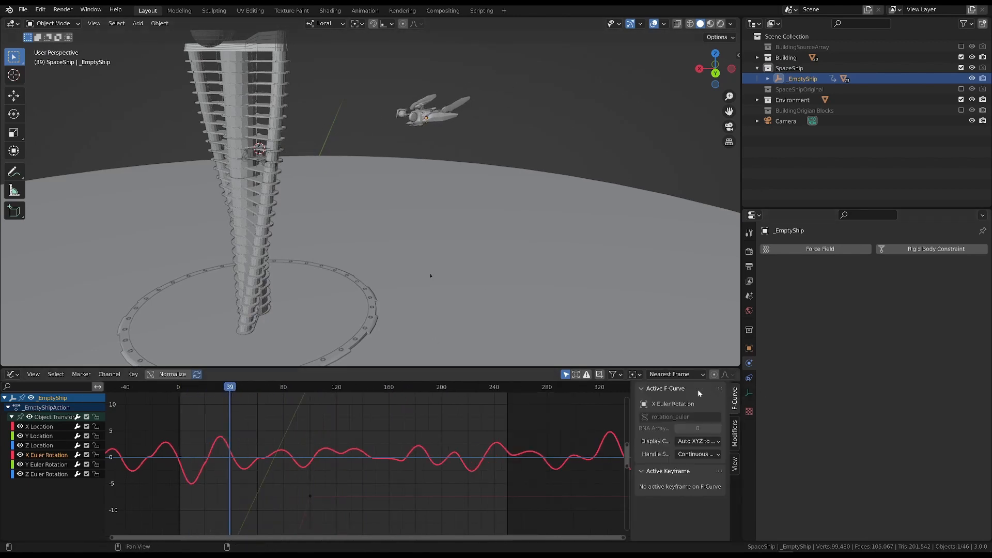